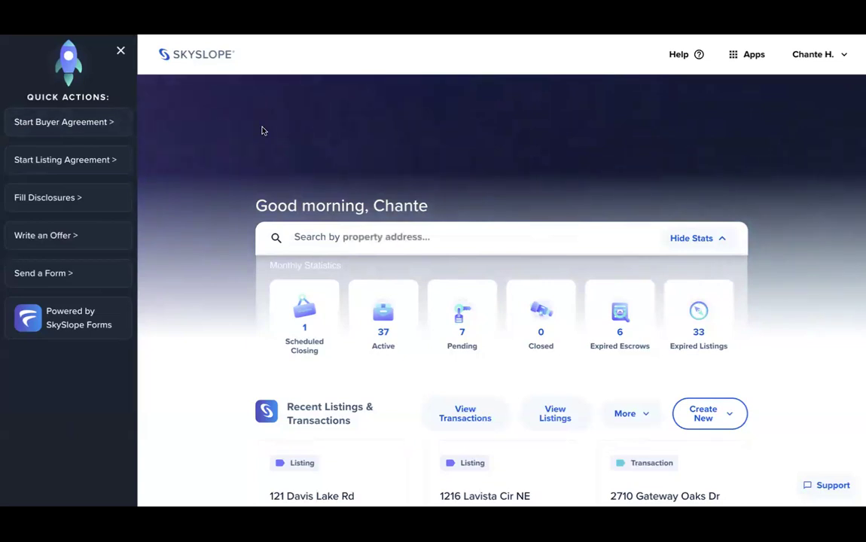
# - Close the Quick Actions panel to show the full dashboard, then open SkySlope Help
pyautogui.click(120, 51)
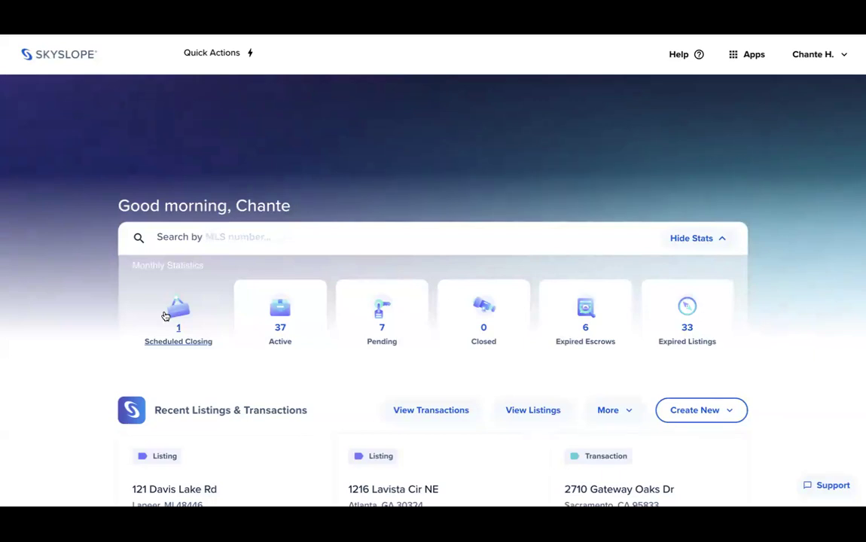
pyautogui.click(680, 55)
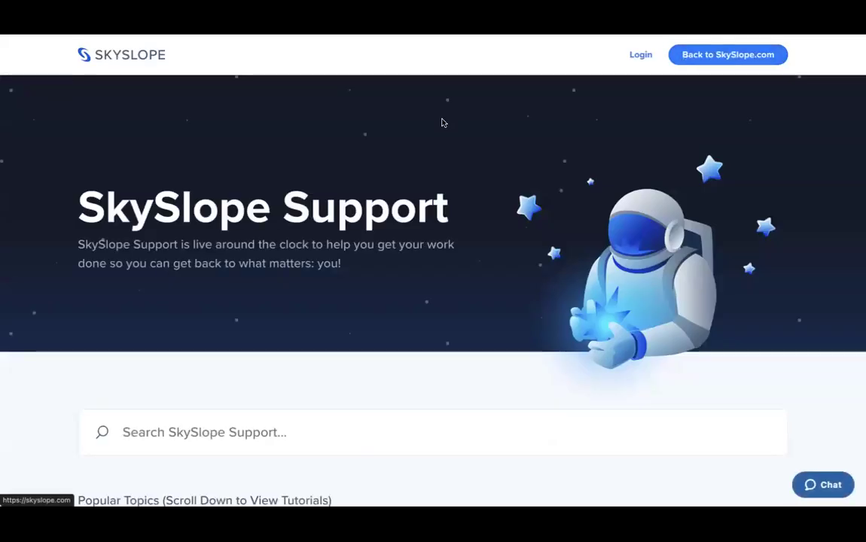
# - Browse the support site's Popular Topics and Browse Tutorials by Product sections
pyautogui.scroll(-4, 442, 122)
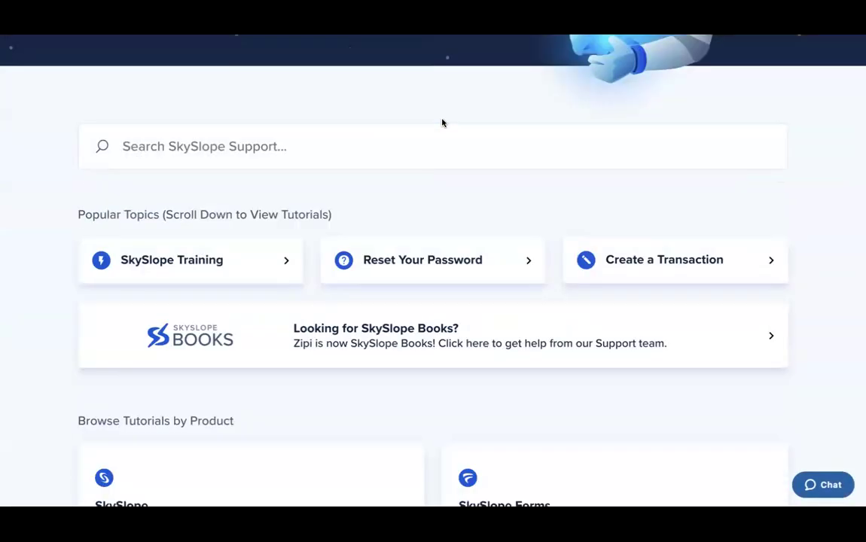
pyautogui.tripleClick(194, 213)
pyautogui.scroll(-1, 194, 218)
pyautogui.click(146, 327)
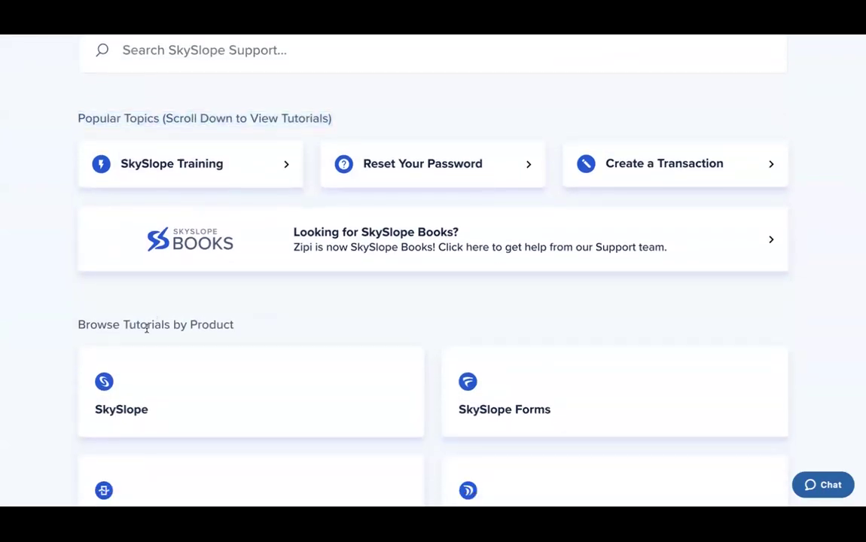
pyautogui.tripleClick(147, 328)
pyautogui.scroll(4, 147, 327)
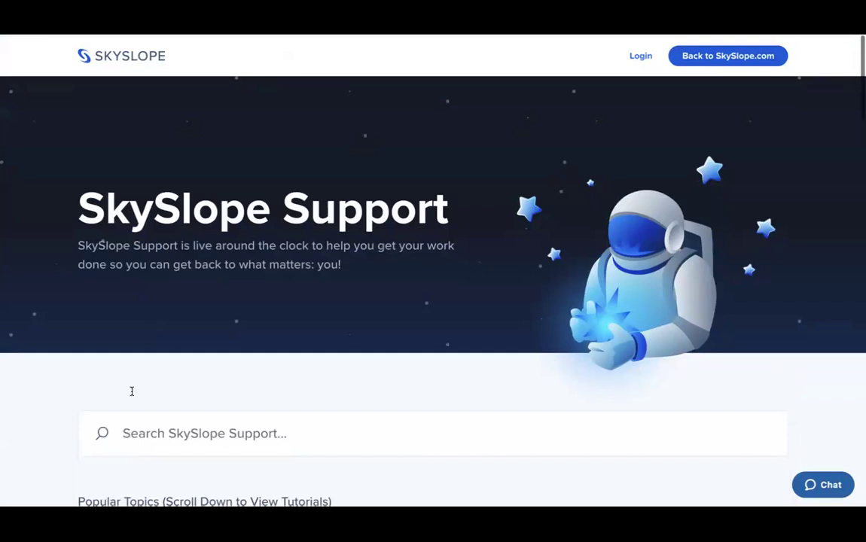
# - Search the help articles for 'agent', then dismiss the suggested articles
pyautogui.click(131, 423)
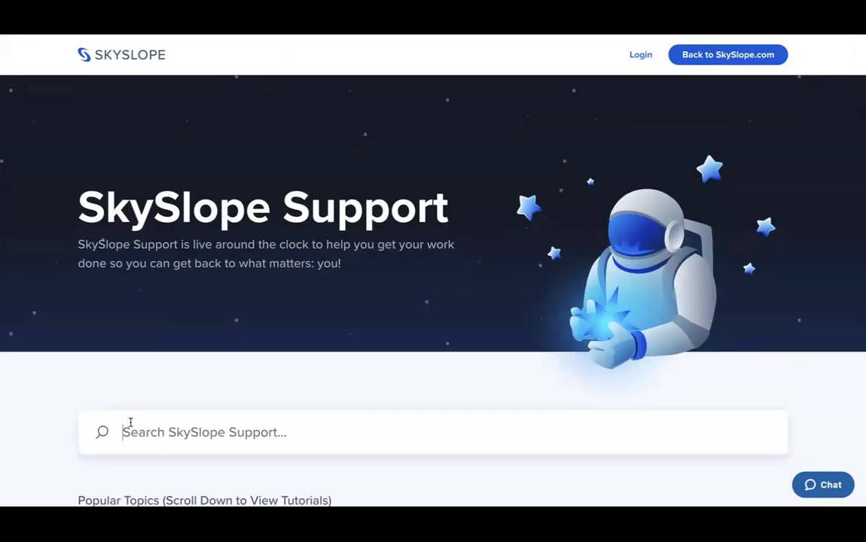
pyautogui.write('agent')
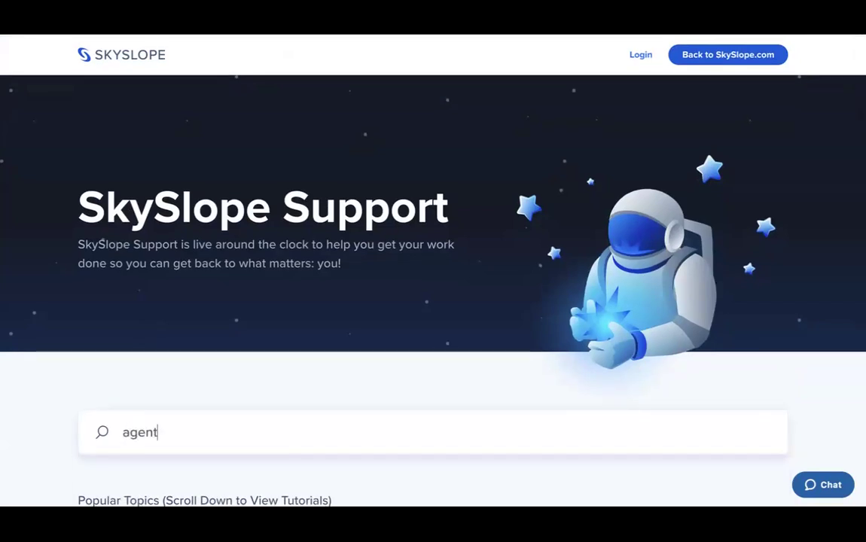
pyautogui.scroll(-1, 148, 414)
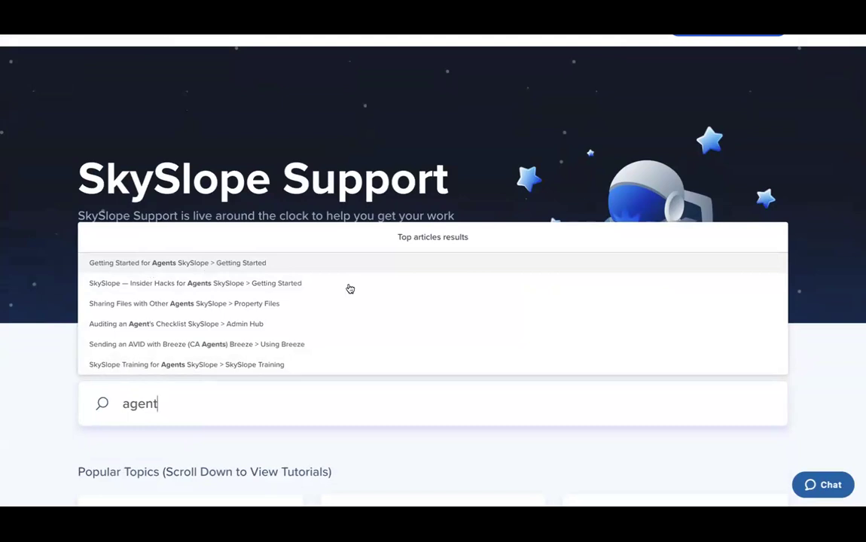
pyautogui.click(483, 133)
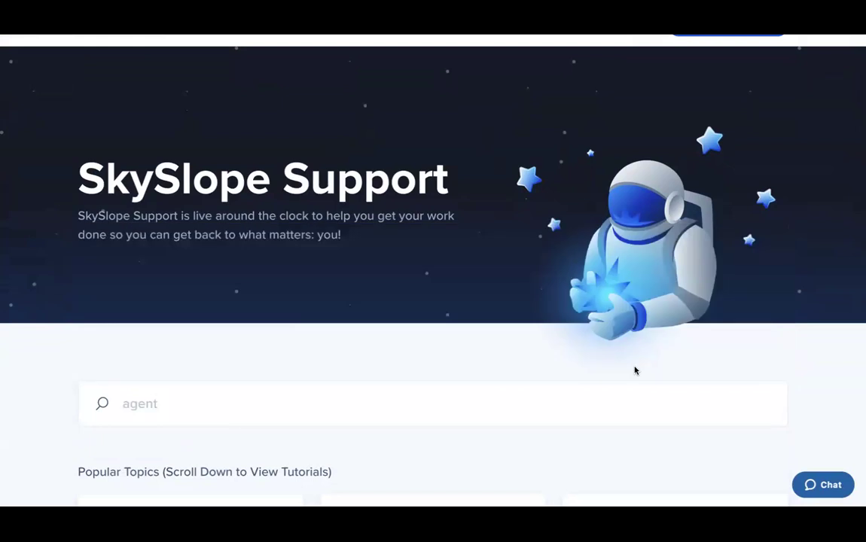
# - Start a live support chat from the Chat button
pyautogui.click(825, 488)
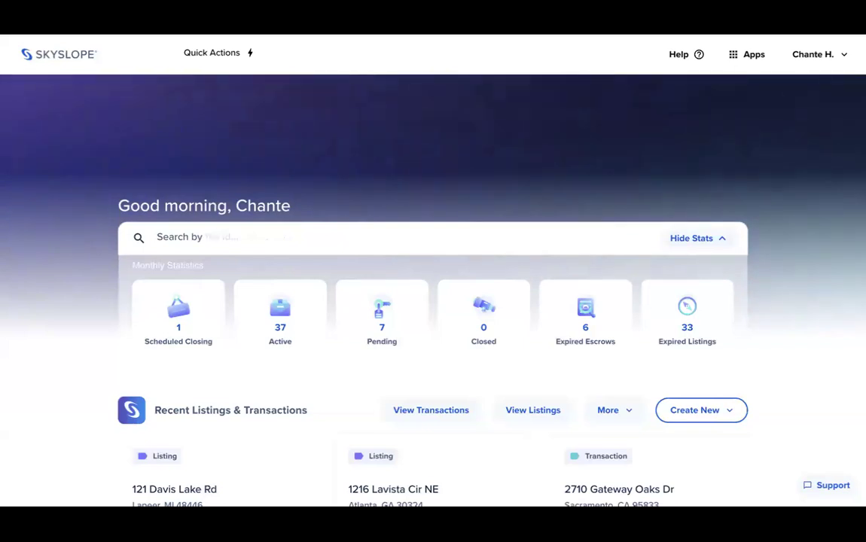
# - Switch to SkySlope Forms through the Apps list and open the account avatar menu
pyautogui.click(745, 61)
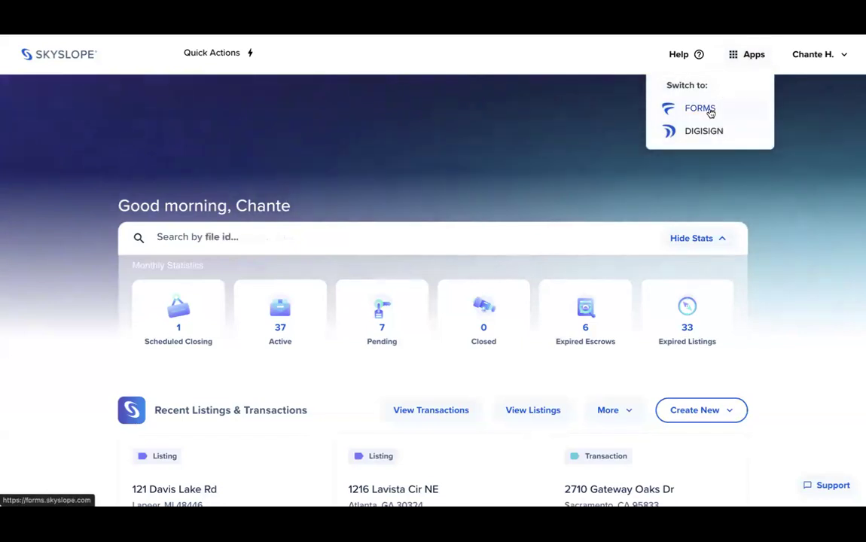
pyautogui.click(709, 115)
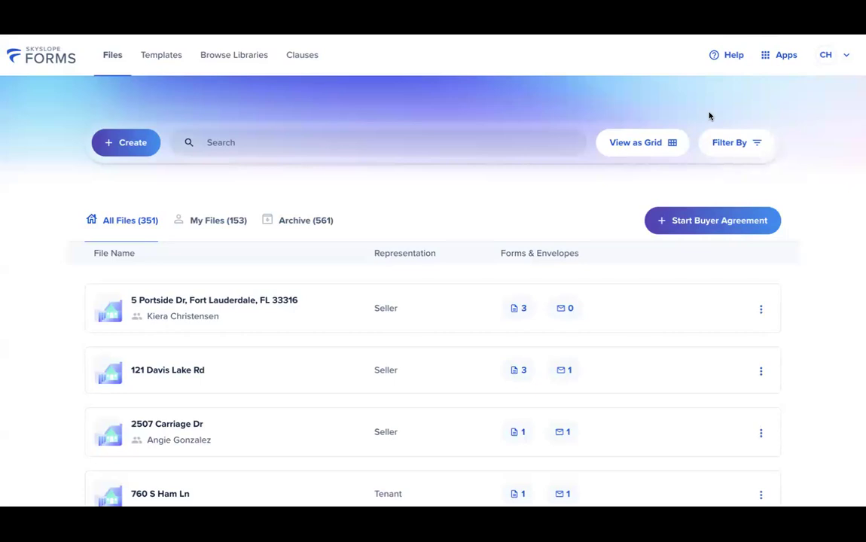
pyautogui.click(826, 55)
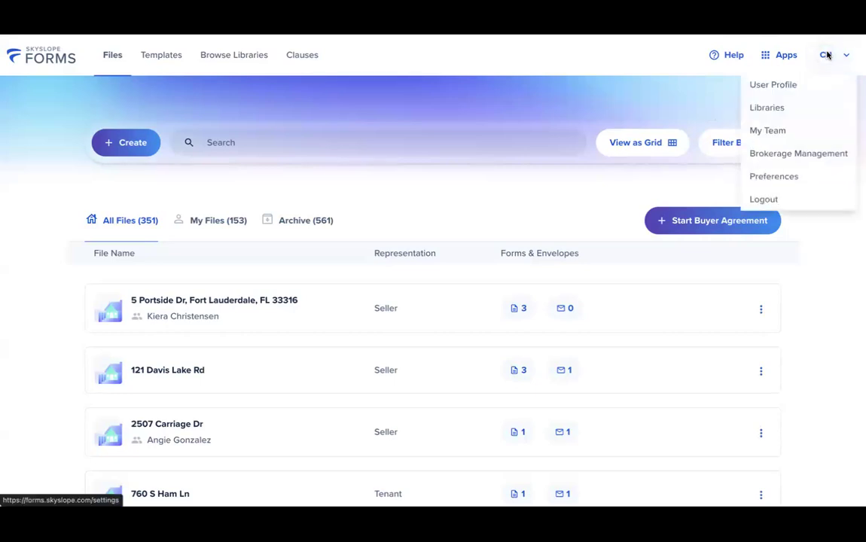
# - Open User Profile and review its Personal and Professional Information sections
pyautogui.click(781, 88)
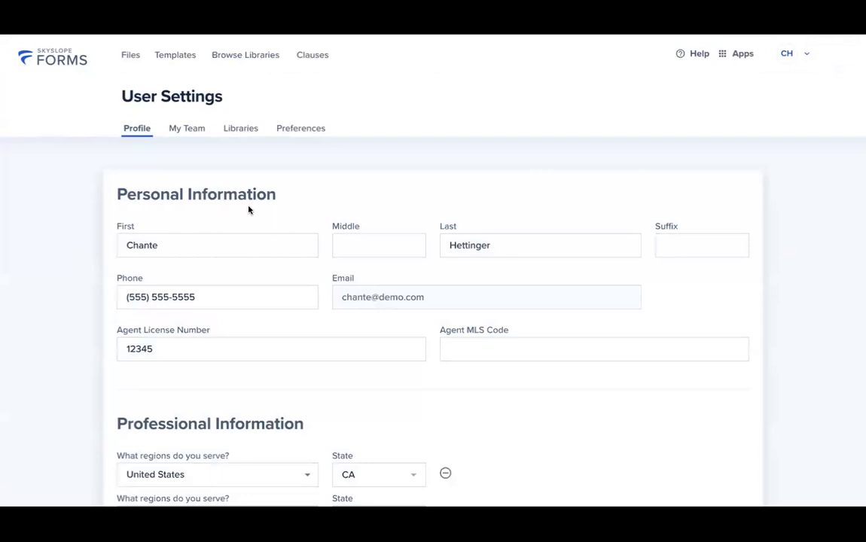
pyautogui.scroll(-1, 248, 210)
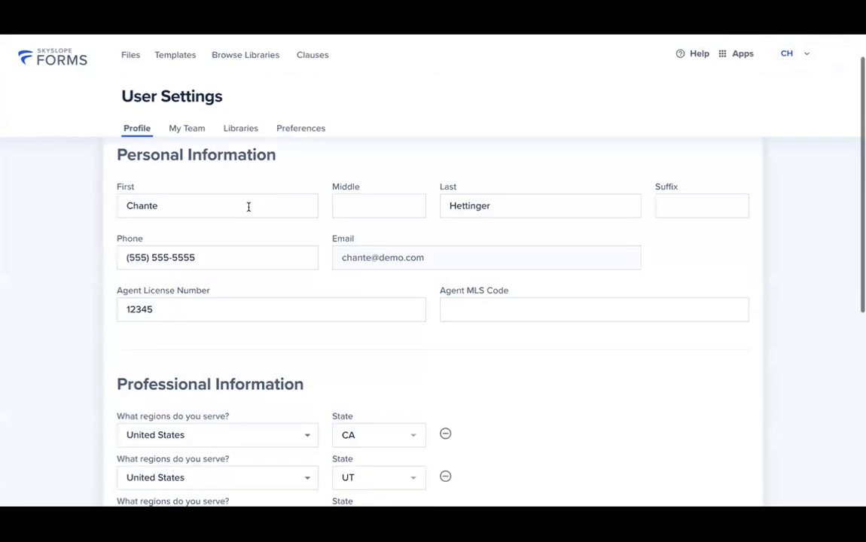
pyautogui.tripleClick(195, 164)
pyautogui.scroll(-1, 202, 371)
pyautogui.scroll(-1, 202, 371)
pyautogui.tripleClick(203, 353)
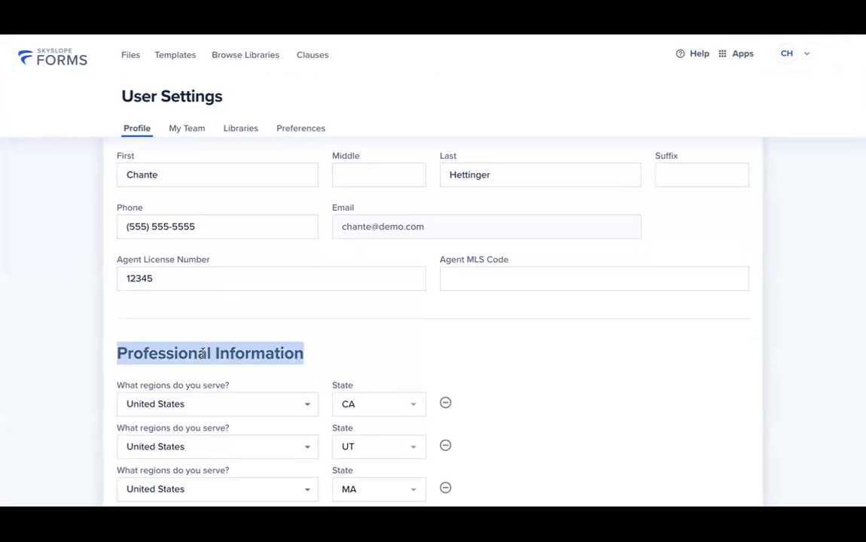
pyautogui.scroll(-3, 203, 353)
pyautogui.scroll(3, 202, 353)
pyautogui.scroll(3, 203, 353)
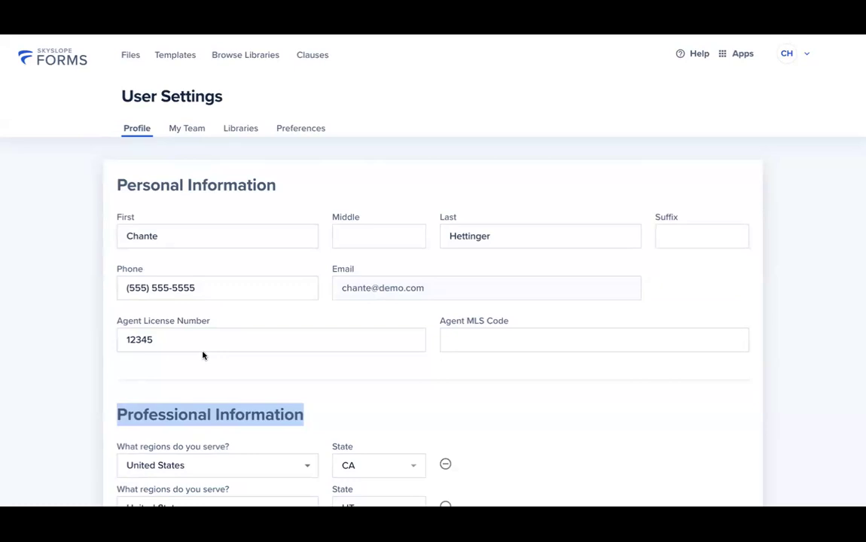
pyautogui.scroll(-3, 203, 356)
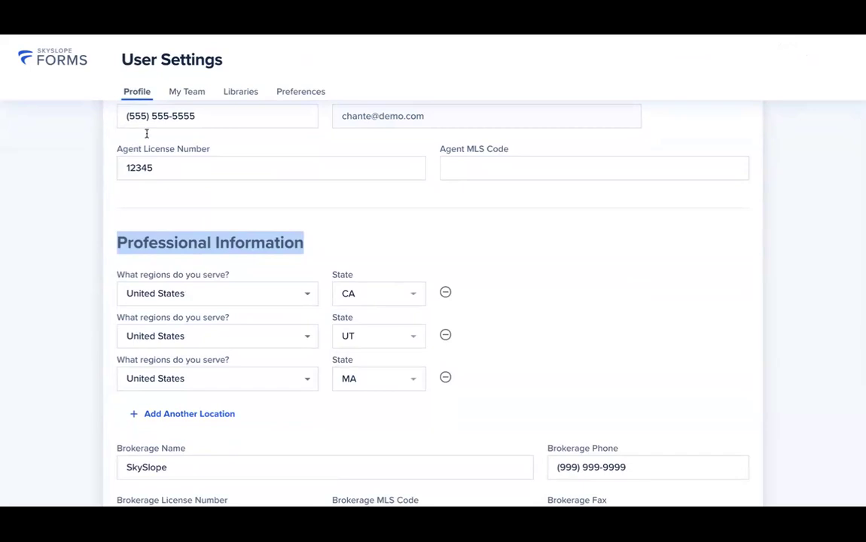
pyautogui.click(251, 99)
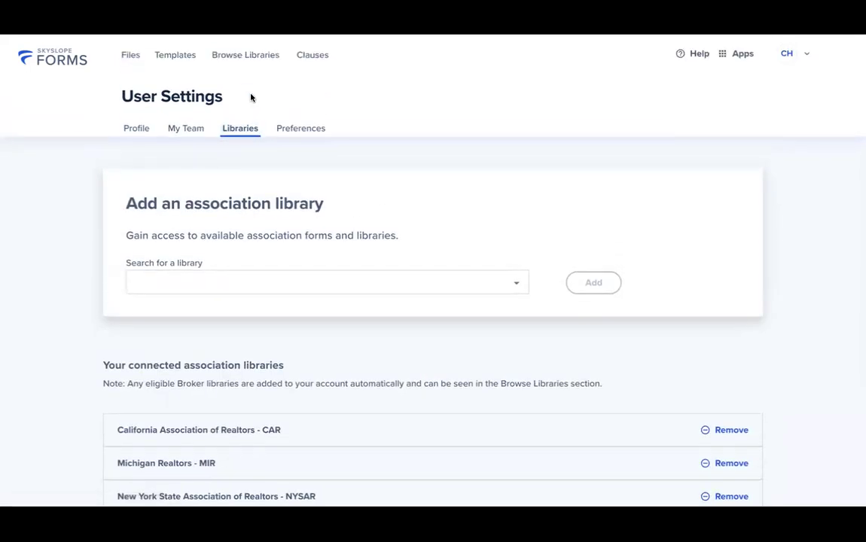
# - Browse the libraries available to add without adding one, then return to the Files list
pyautogui.scroll(-3, 215, 311)
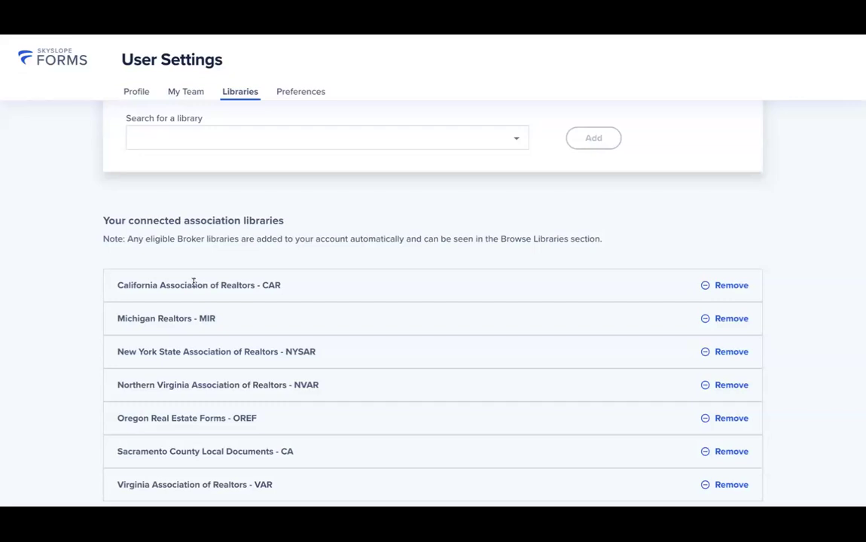
pyautogui.click(238, 135)
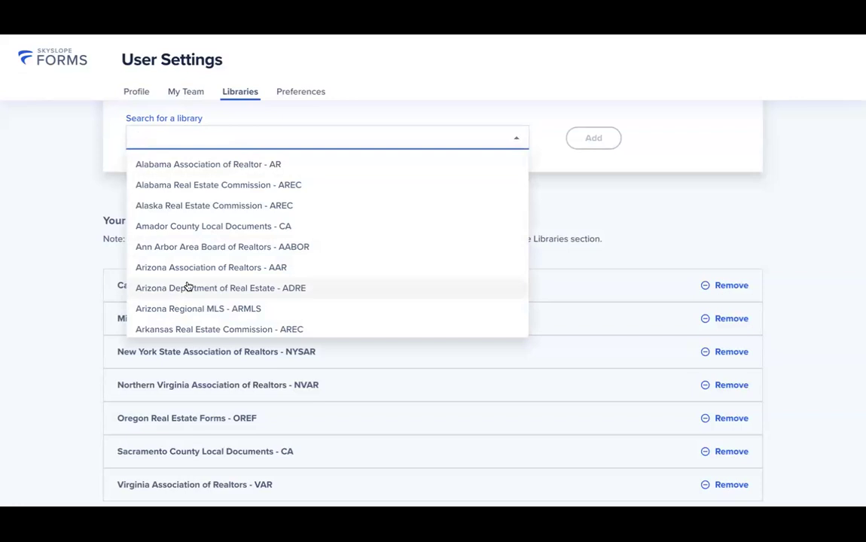
pyautogui.click(69, 186)
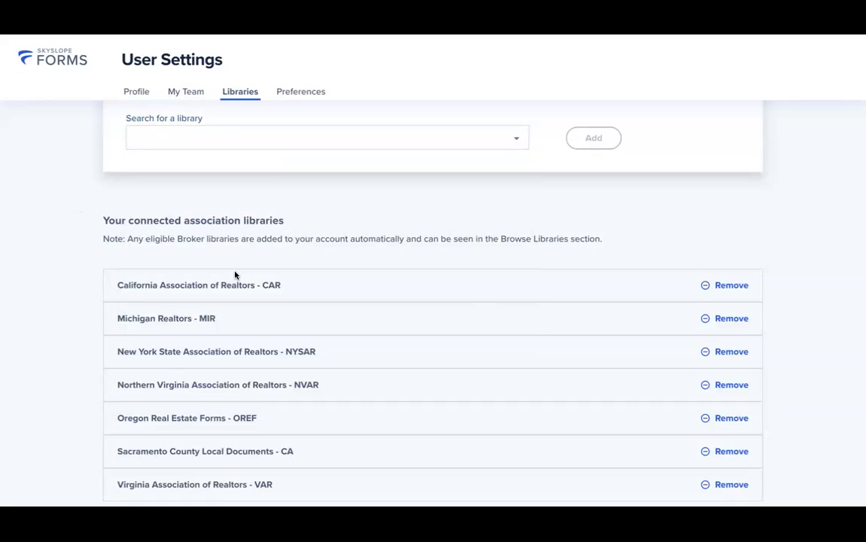
pyautogui.click(94, 42)
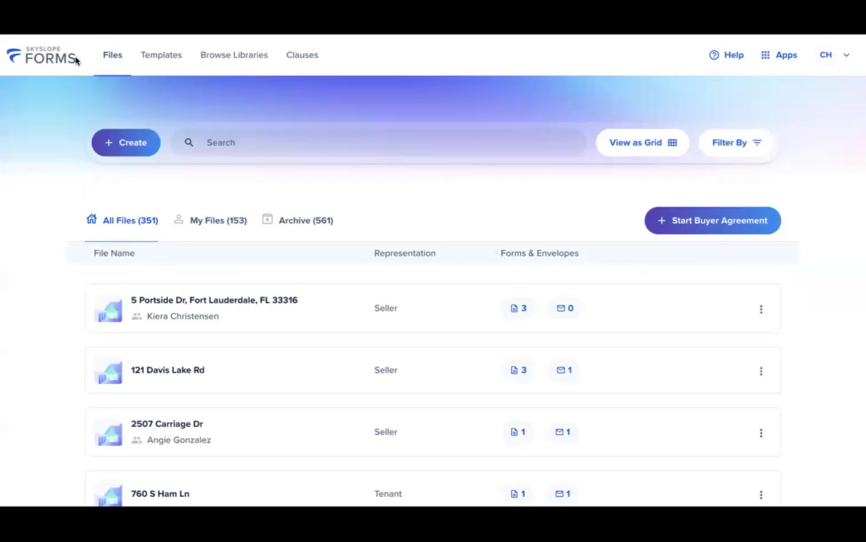
# - Start a new file representing the Seller and enter the client's first name, last name and email
pyautogui.click(134, 153)
pyautogui.scroll(-3, 144, 167)
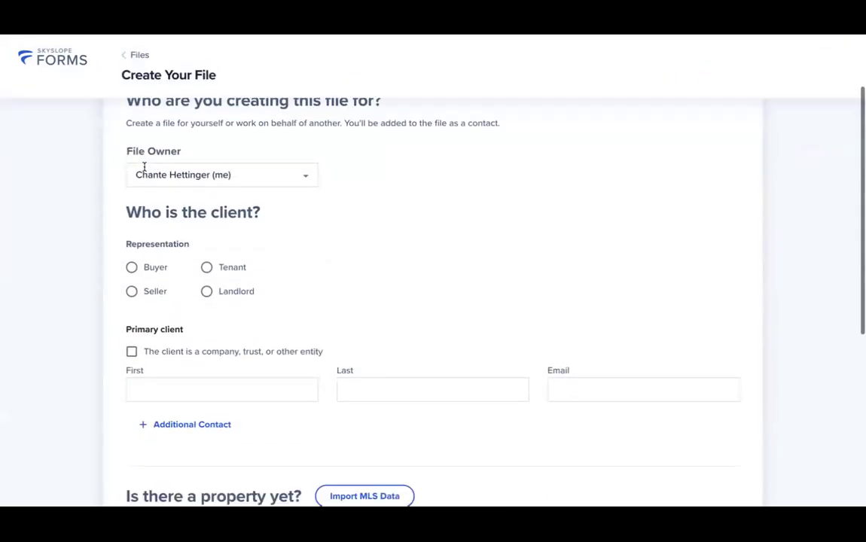
pyautogui.scroll(-1, 151, 189)
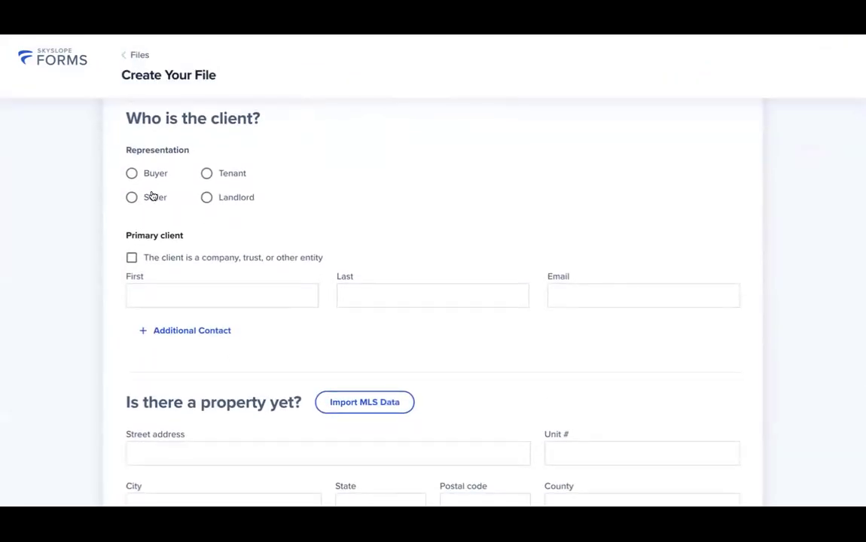
pyautogui.click(146, 197)
pyautogui.click(193, 296)
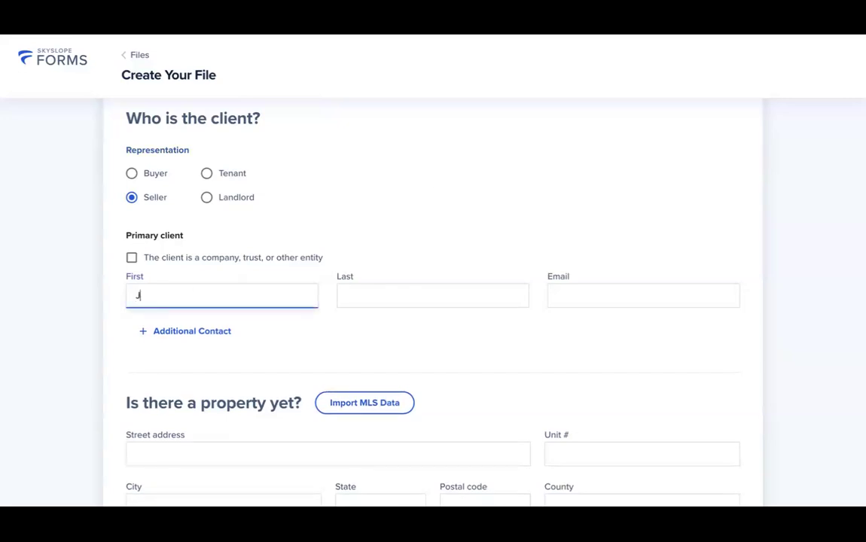
pyautogui.press('Tab')
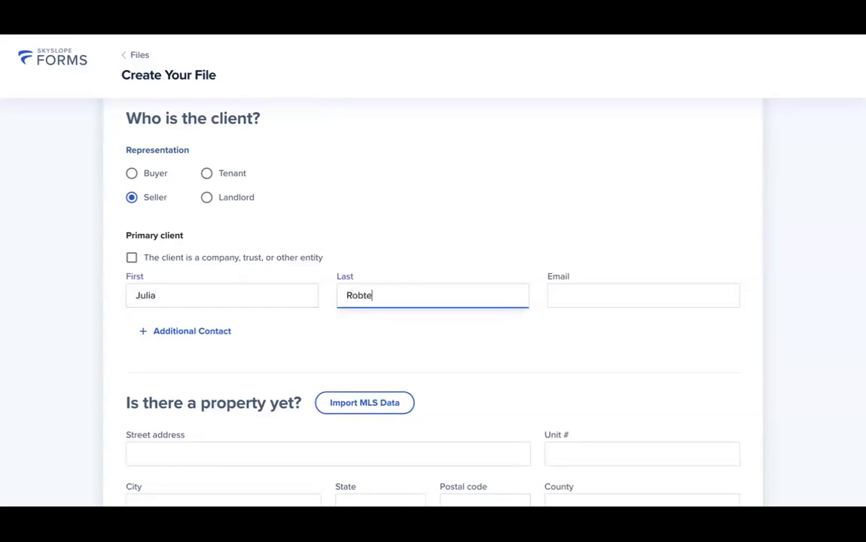
pyautogui.press('Tab')
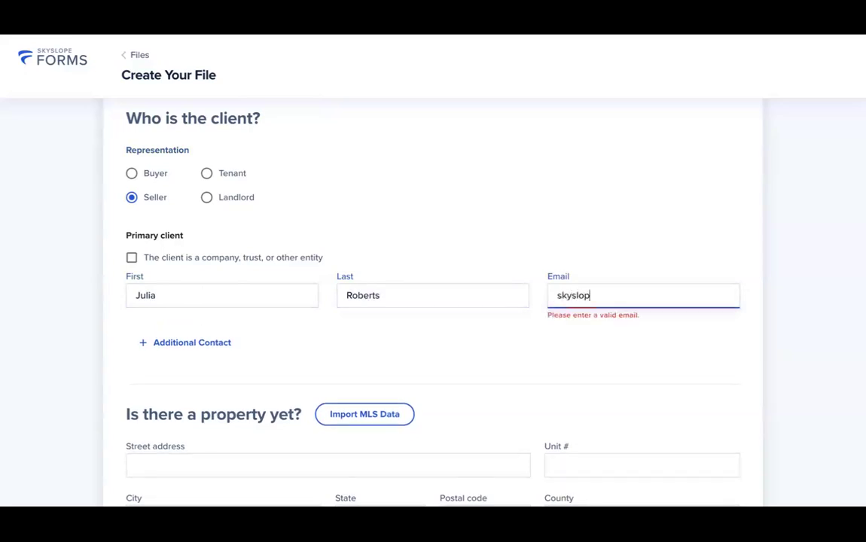
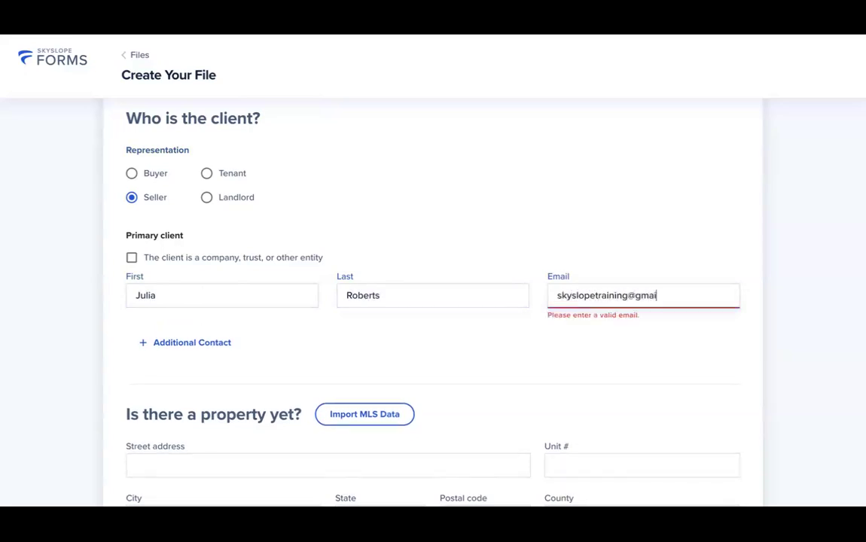
pyautogui.press('Tab')
# - Paste the property's street address and pick the matching address suggestion
pyautogui.scroll(-2, 34, 242)
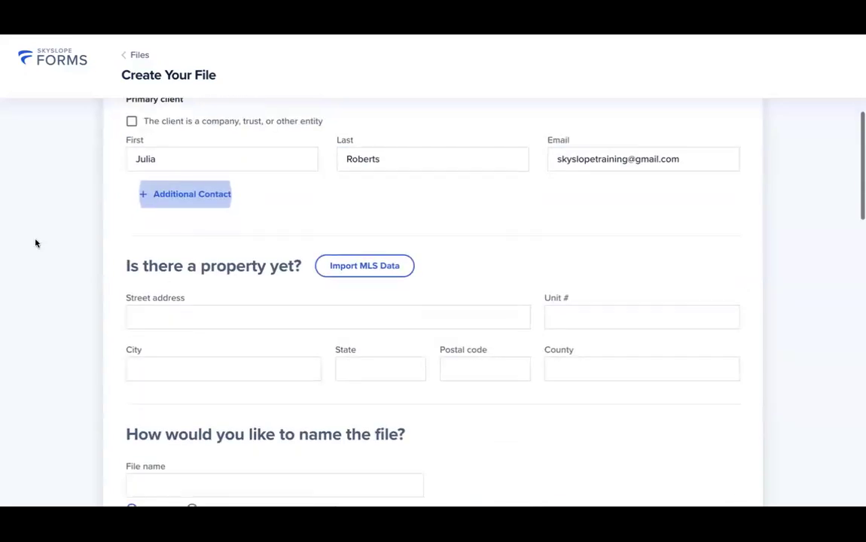
pyautogui.click(166, 314)
pyautogui.click(181, 335)
# - Try adding the client's name to the file name, then keep the file named after the address
pyautogui.scroll(-3, 180, 338)
pyautogui.tripleClick(277, 235)
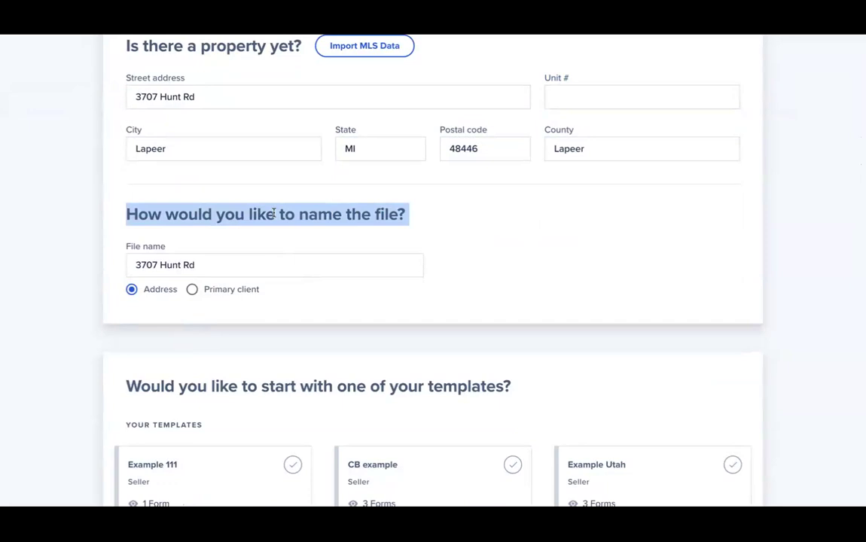
pyautogui.click(205, 265)
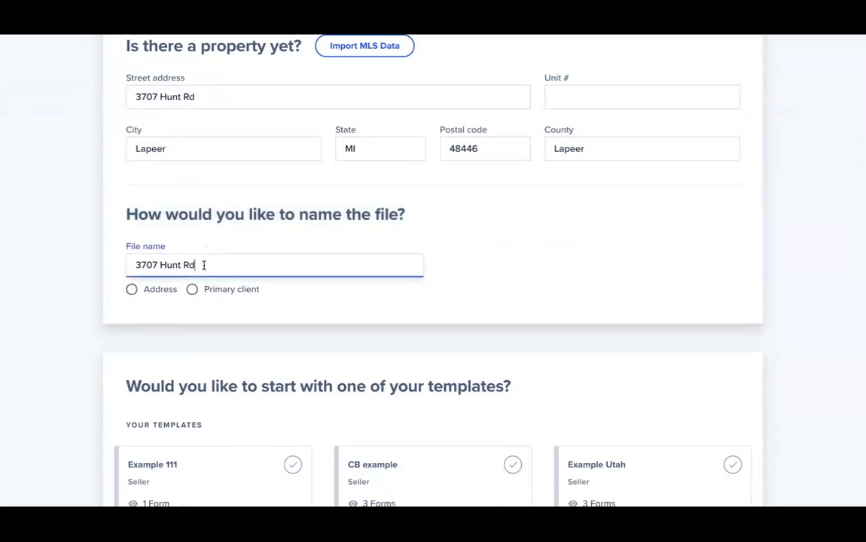
pyautogui.write('- Julia')
pyautogui.press('BackSpace')
pyautogui.press('BackSpace')
pyautogui.press('BackSpace')
pyautogui.press('BackSpace')
pyautogui.press('BackSpace')
pyautogui.press('BackSpace')
pyautogui.press('BackSpace')
pyautogui.click(216, 293)
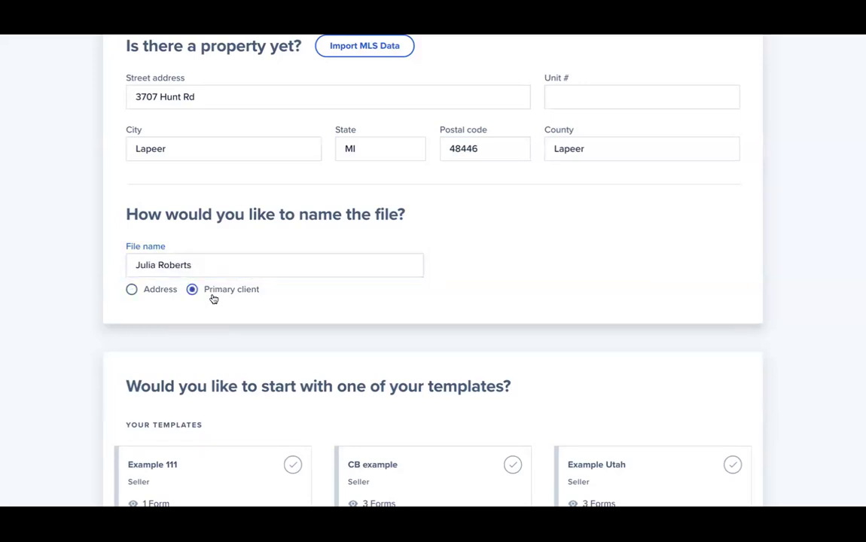
pyautogui.click(131, 291)
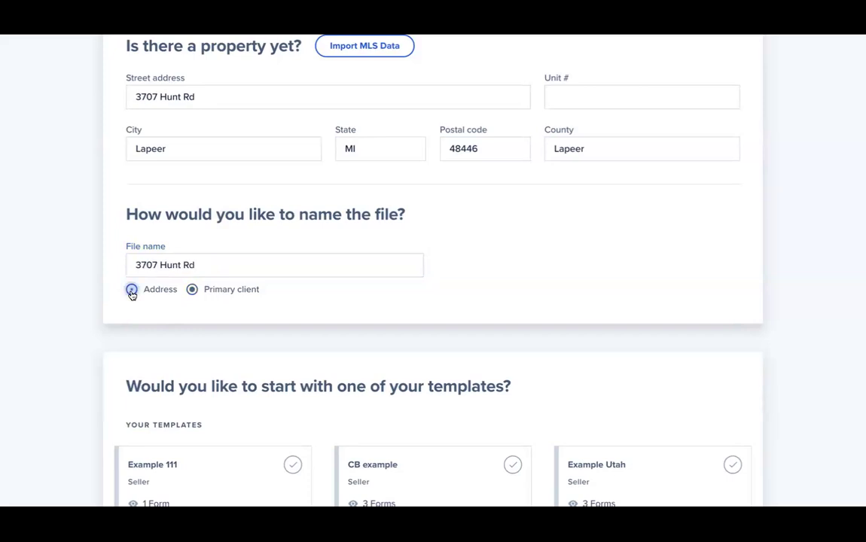
pyautogui.scroll(-4, 130, 294)
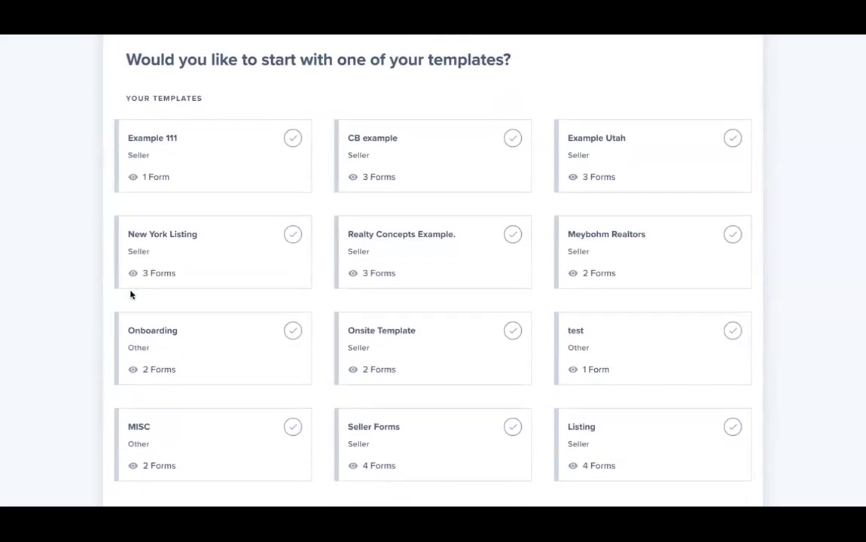
# - Create the file from the MI Seller Template and select the CLA Commercial form
pyautogui.scroll(-7, 130, 295)
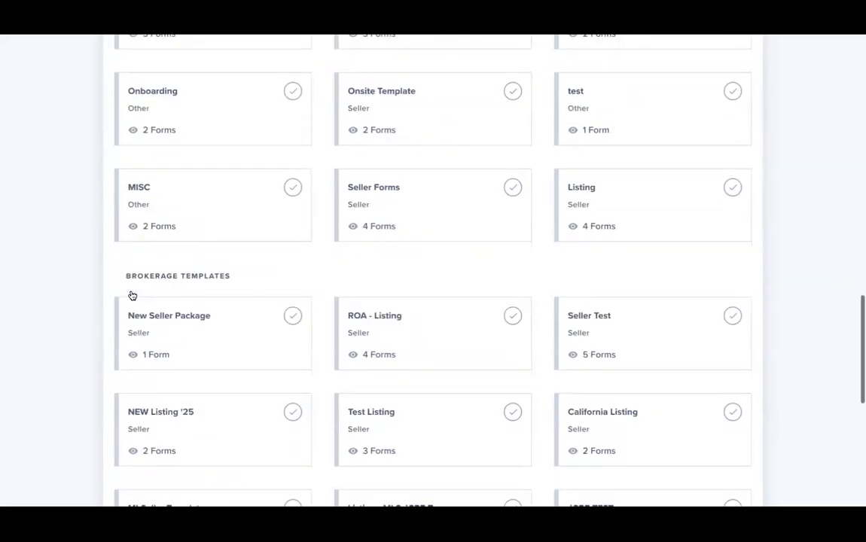
pyautogui.scroll(1, 130, 294)
pyautogui.scroll(-1, 130, 295)
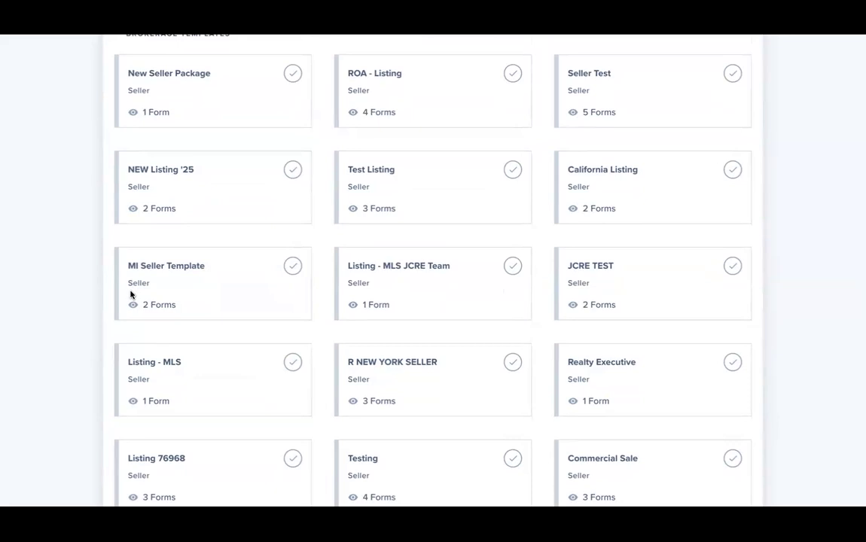
pyautogui.click(285, 290)
pyautogui.scroll(-5, 285, 289)
pyautogui.click(734, 493)
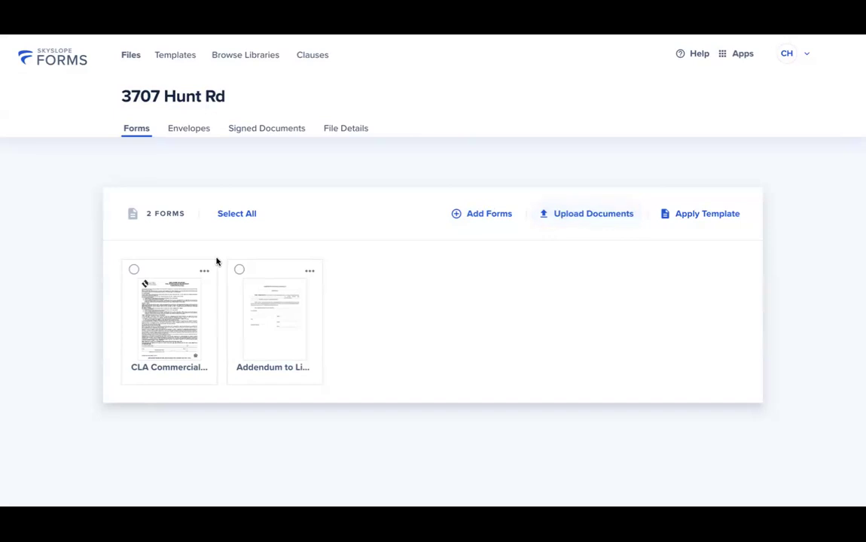
pyautogui.click(126, 274)
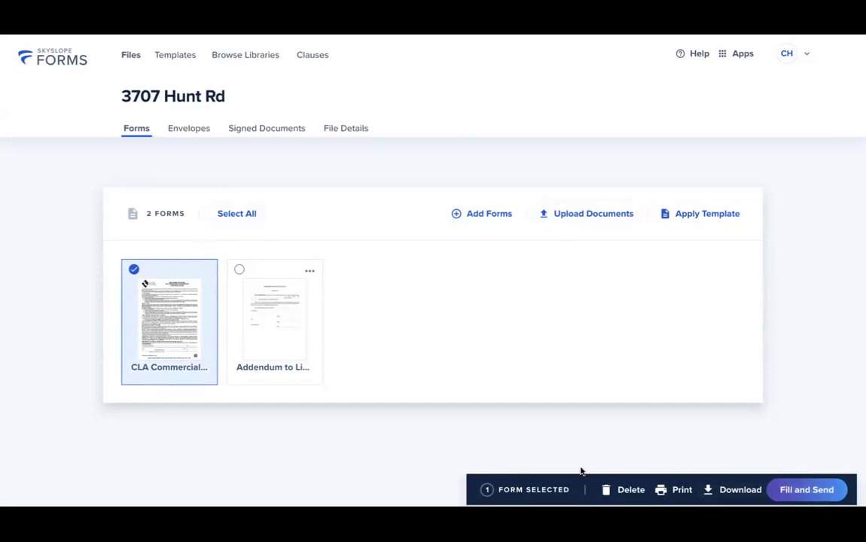
# - Open the CLA Commercial form in Fill and Send and enter a listing price of 900,000
pyautogui.click(823, 492)
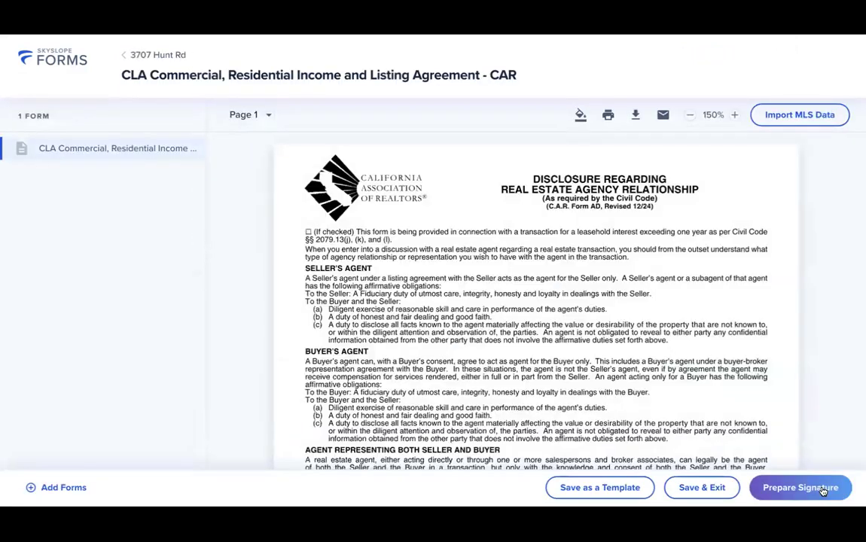
pyautogui.scroll(-5, 647, 400)
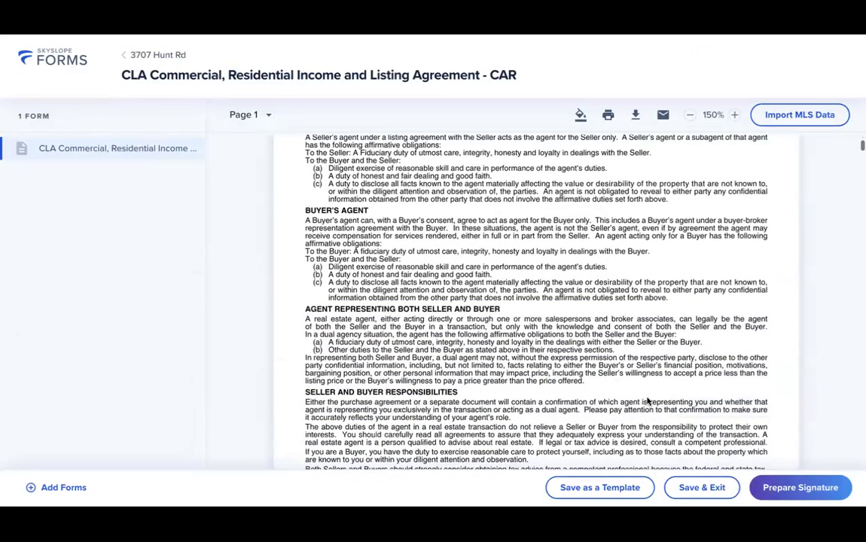
pyautogui.scroll(-2, 648, 400)
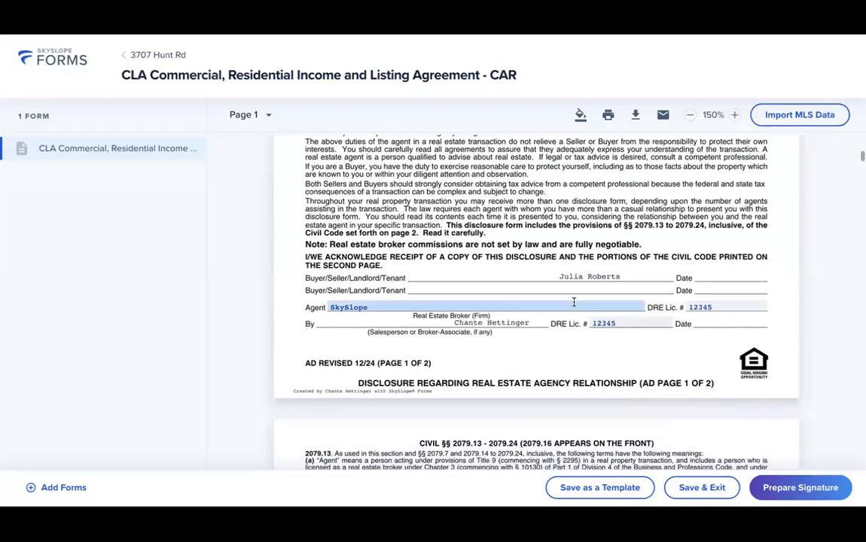
pyautogui.scroll(-1, 569, 302)
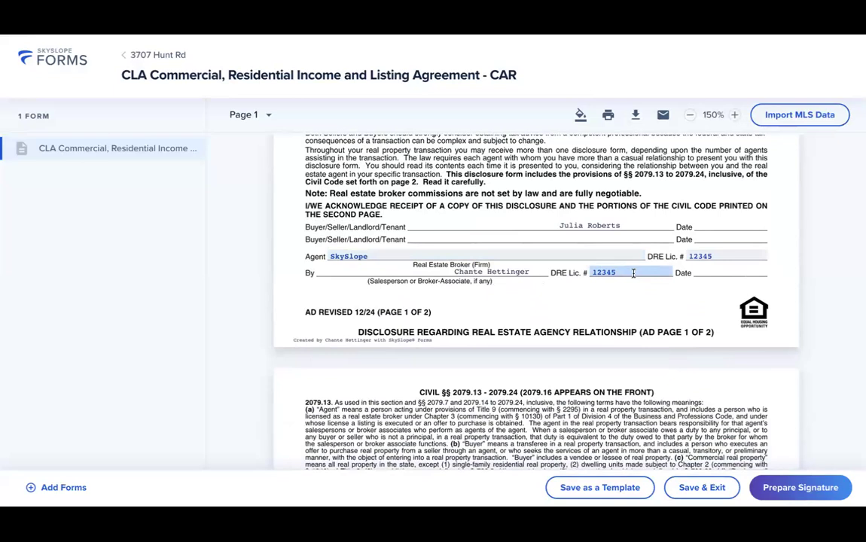
pyautogui.scroll(-15, 633, 272)
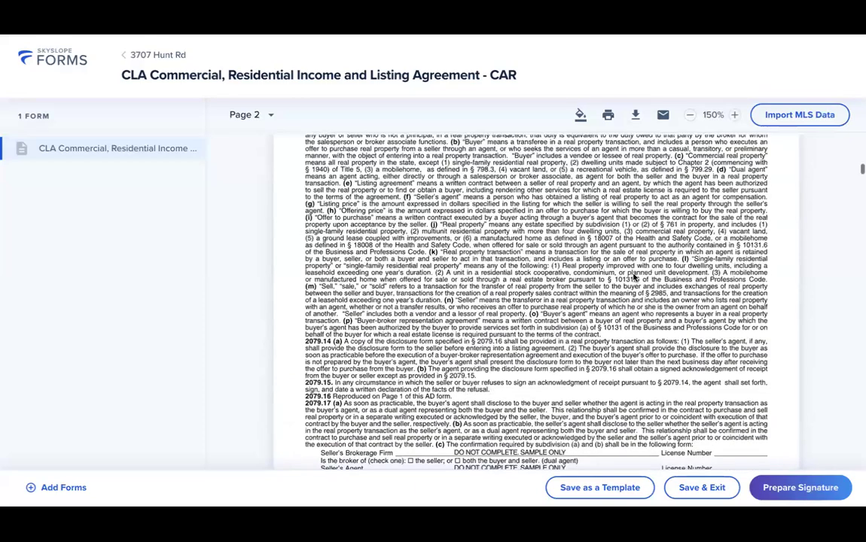
pyautogui.click(701, 358)
pyautogui.write('900,000.0')
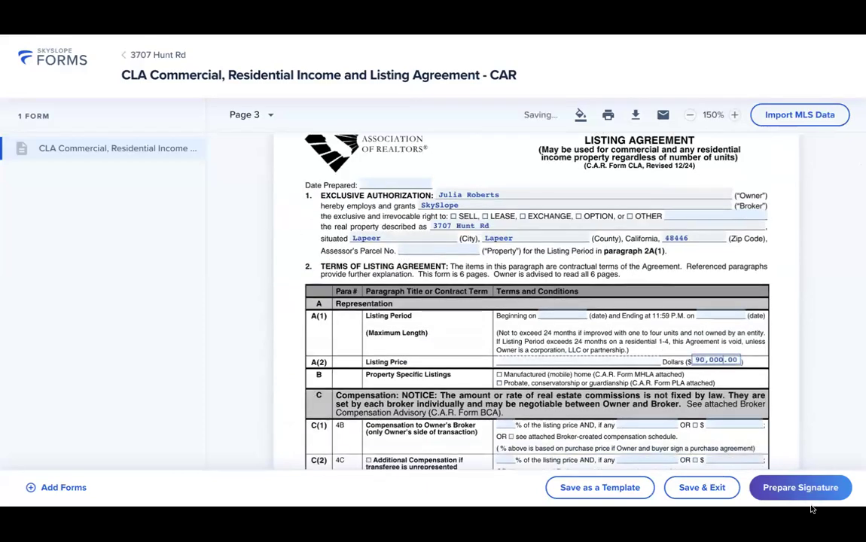
pyautogui.write('0')
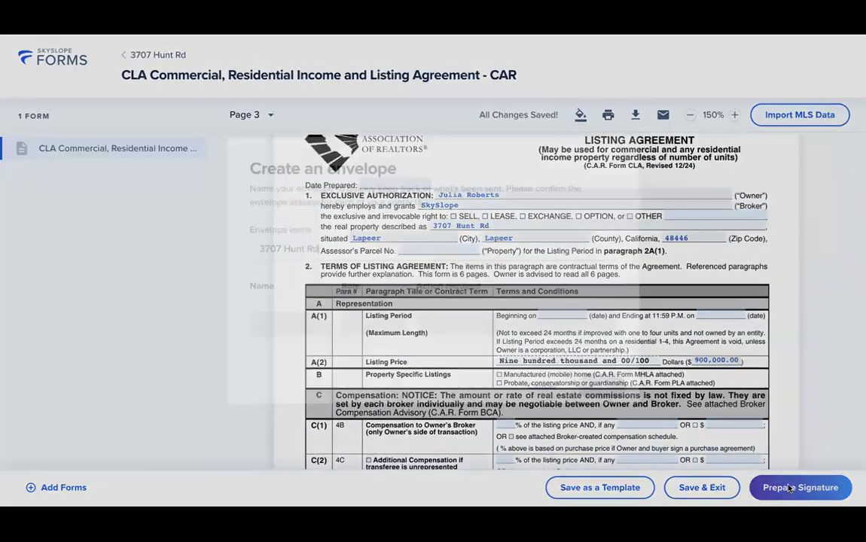
# - Append ' - CLA Commercial Residential' to the envelope name and set the seller agent to receive a copy
pyautogui.click(796, 488)
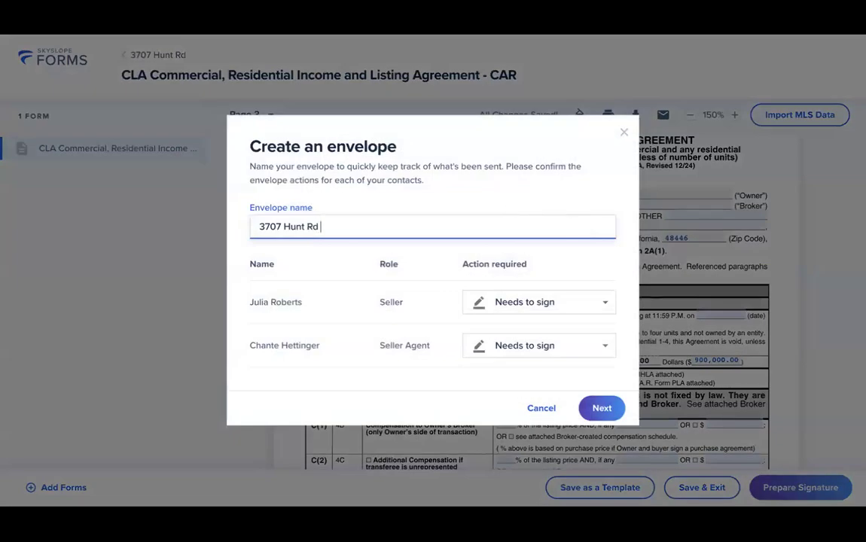
pyautogui.write('- CLA Commercial')
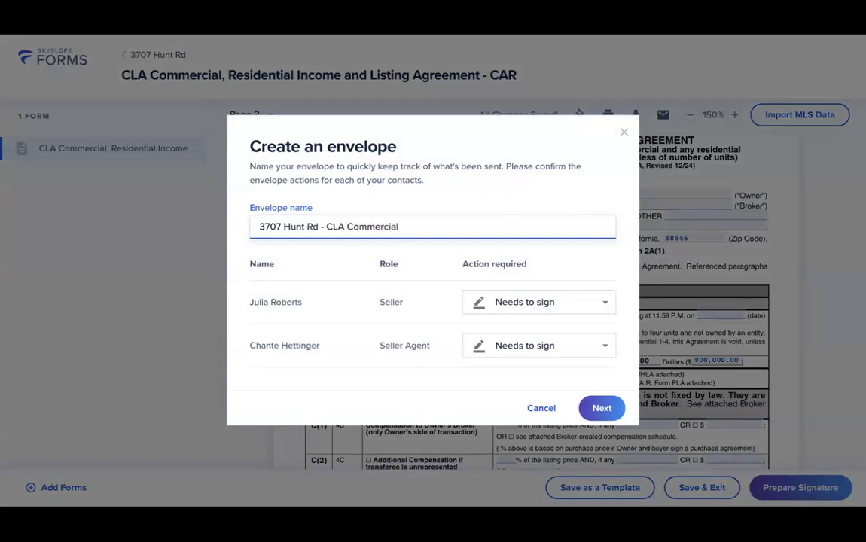
pyautogui.write(' Residential')
pyautogui.click(510, 351)
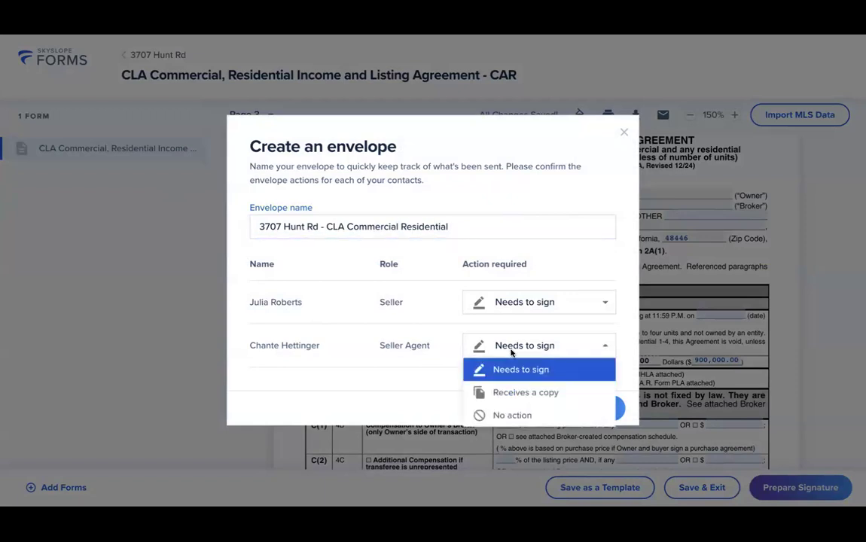
pyautogui.click(558, 391)
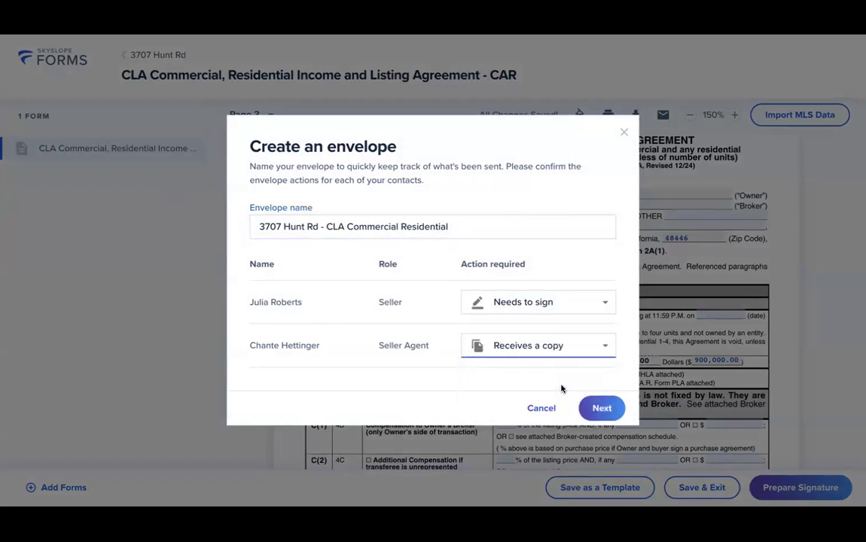
pyautogui.click(595, 408)
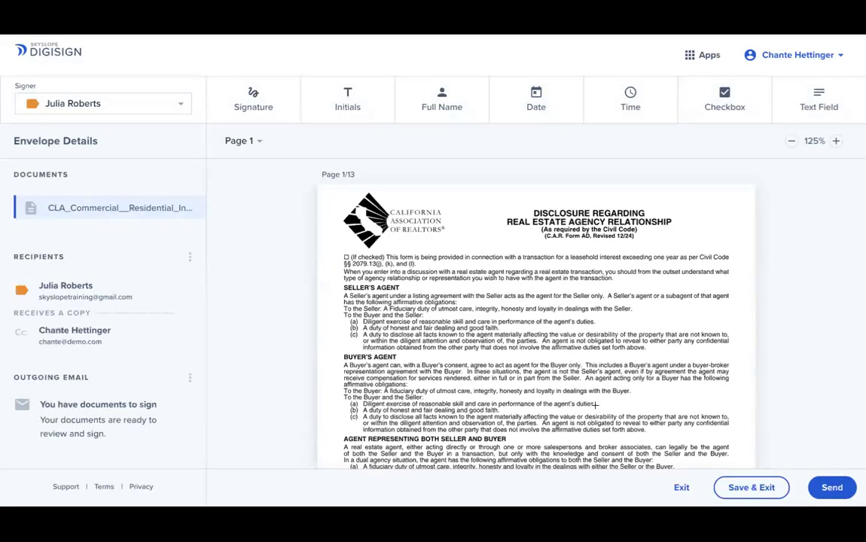
# - Check the envelope's recipients and signing order in Edit Recipients, then cancel without changes
pyautogui.scroll(-5, 595, 405)
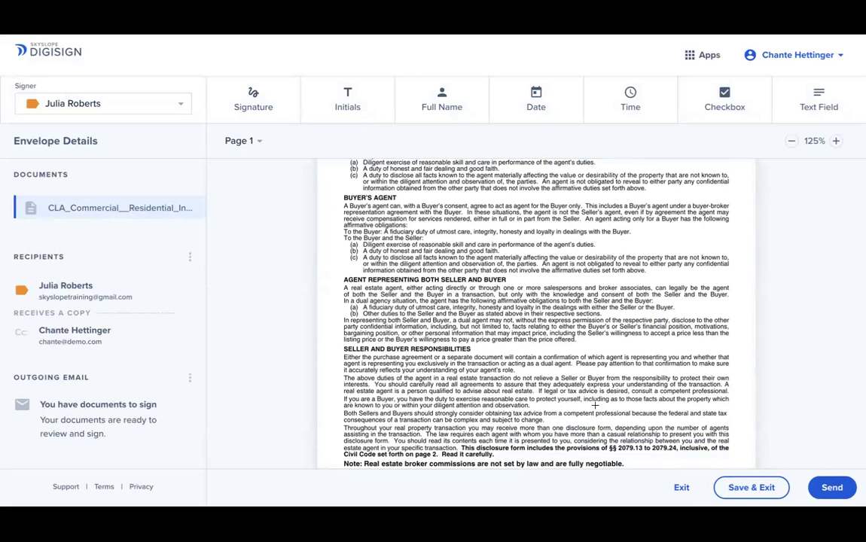
pyautogui.scroll(-5, 595, 405)
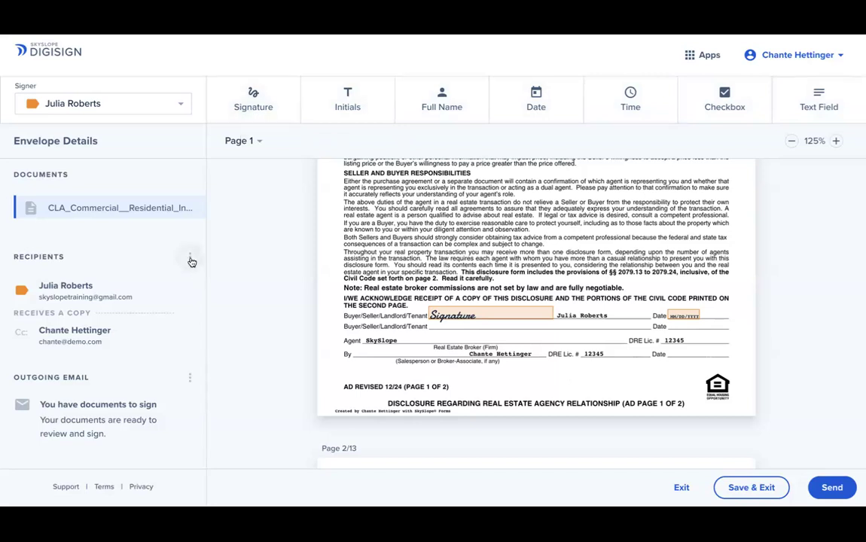
pyautogui.click(191, 260)
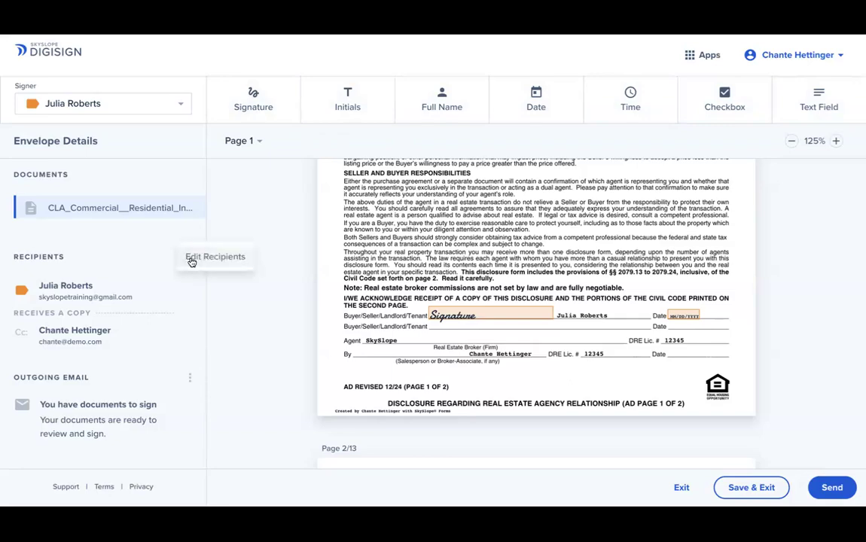
pyautogui.click(192, 259)
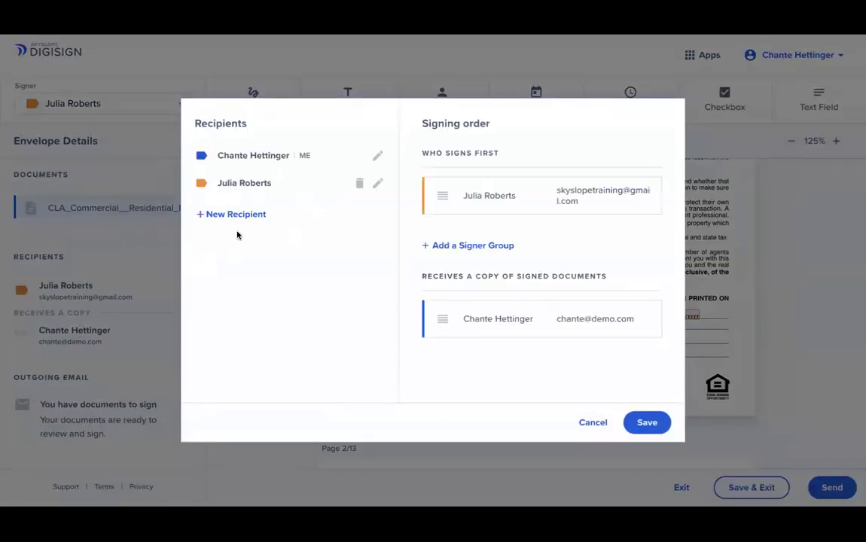
pyautogui.click(583, 423)
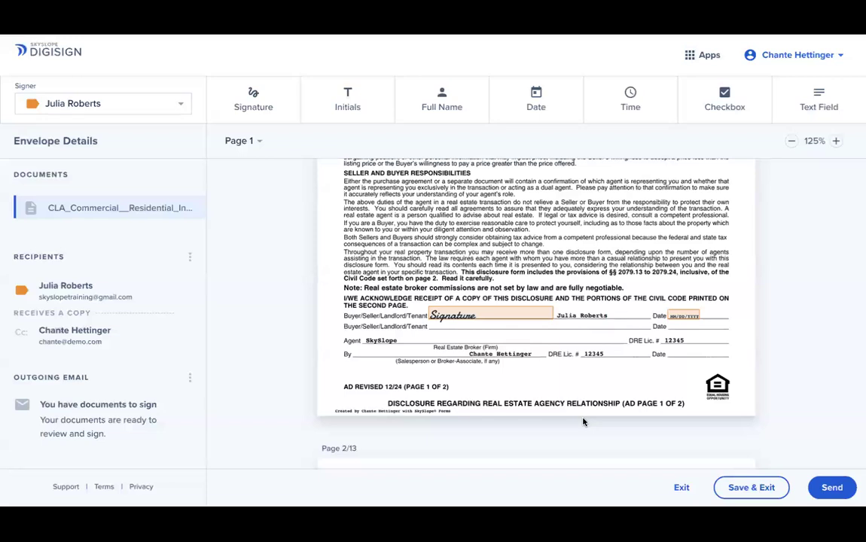
pyautogui.click(831, 488)
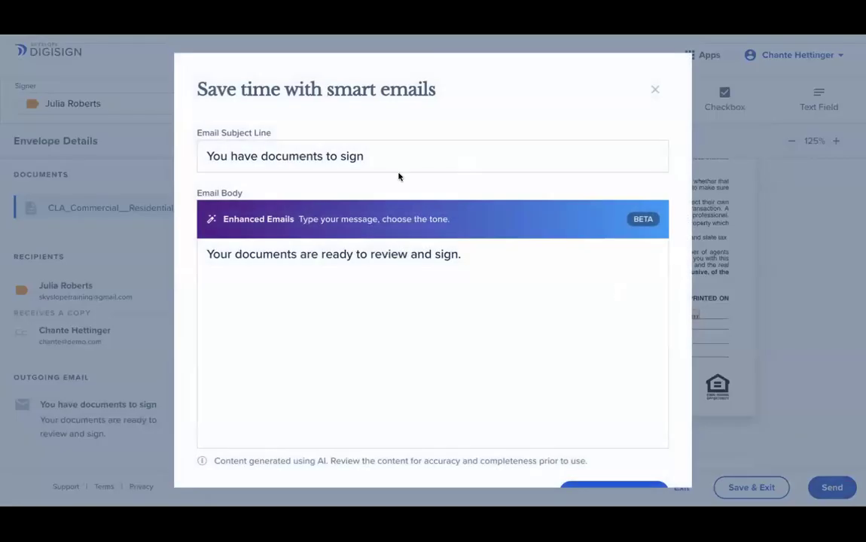
pyautogui.click(390, 161)
pyautogui.tripleClick(392, 161)
pyautogui.write('SkySL')
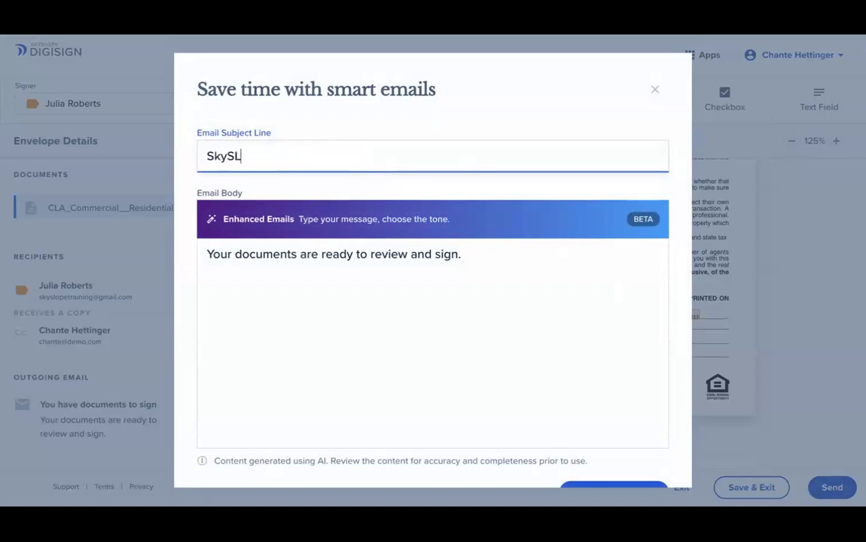
pyautogui.press('BackSpace')
pyautogui.write('lope |')
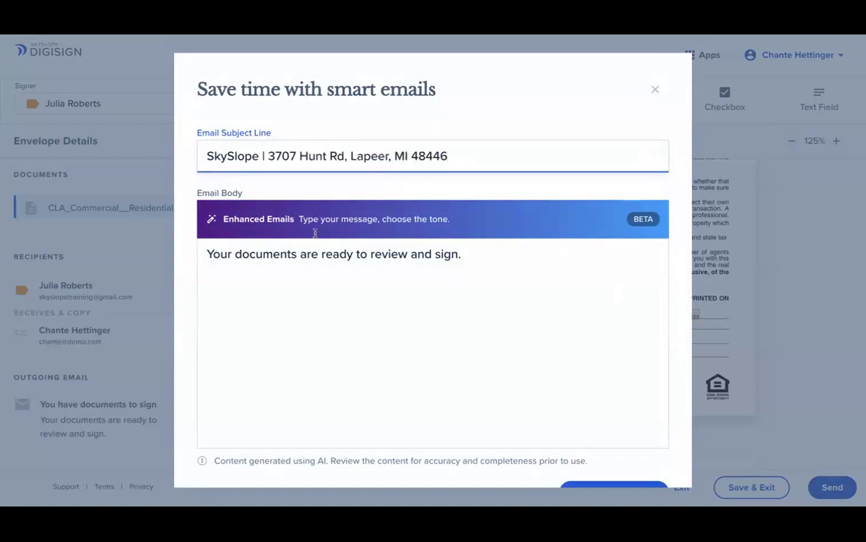
pyautogui.scroll(-1, 470, 300)
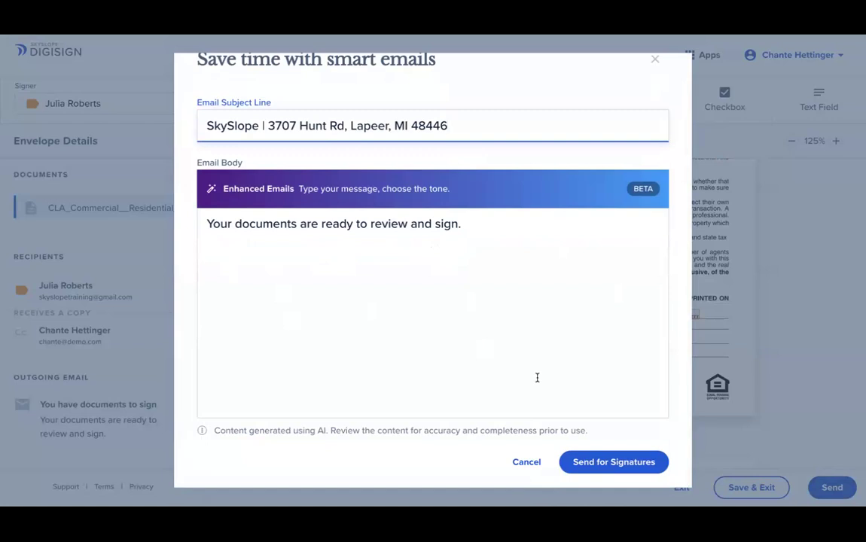
pyautogui.click(614, 461)
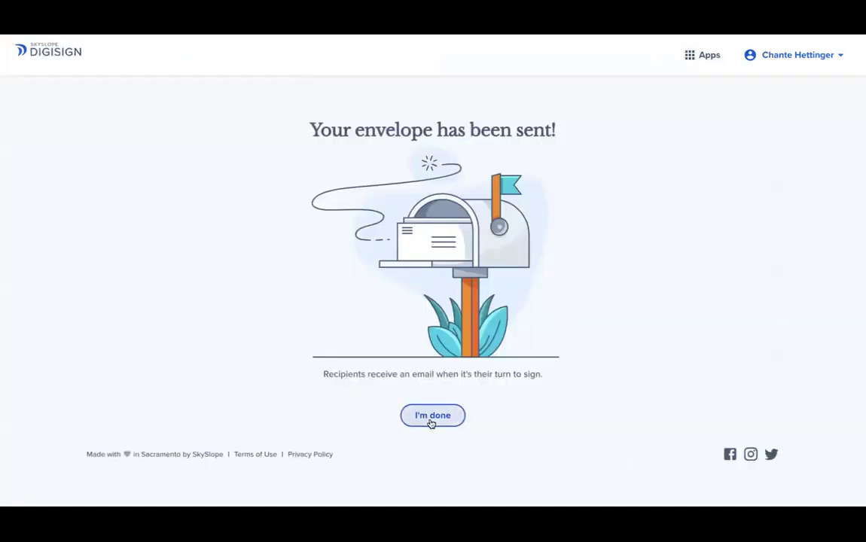
# - Finish the sending flow and open the sent CLA Commercial Residential envelope's PDF preview
pyautogui.click(432, 415)
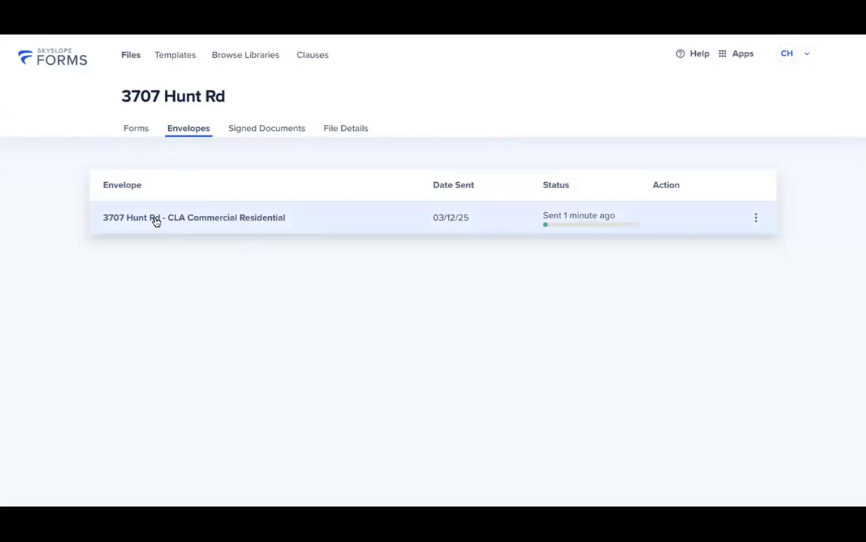
pyautogui.click(230, 220)
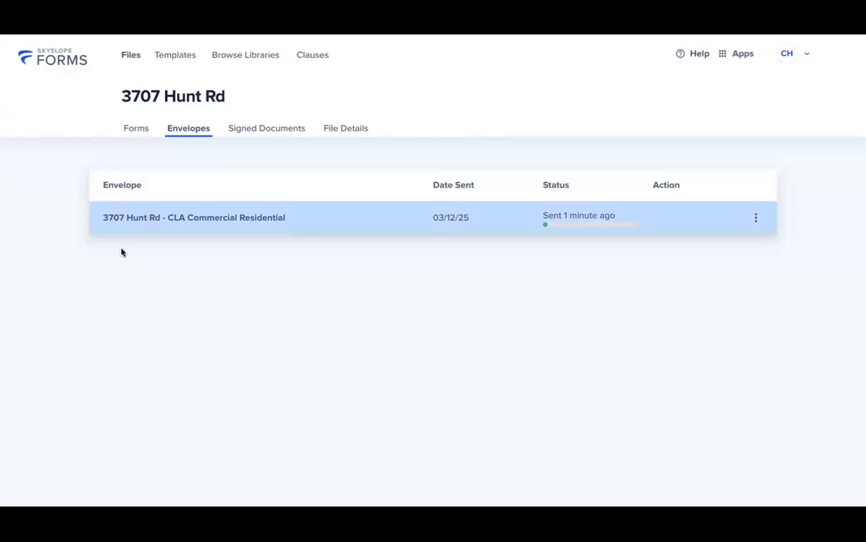
# - Close the envelope's PDF preview
pyautogui.click(113, 228)
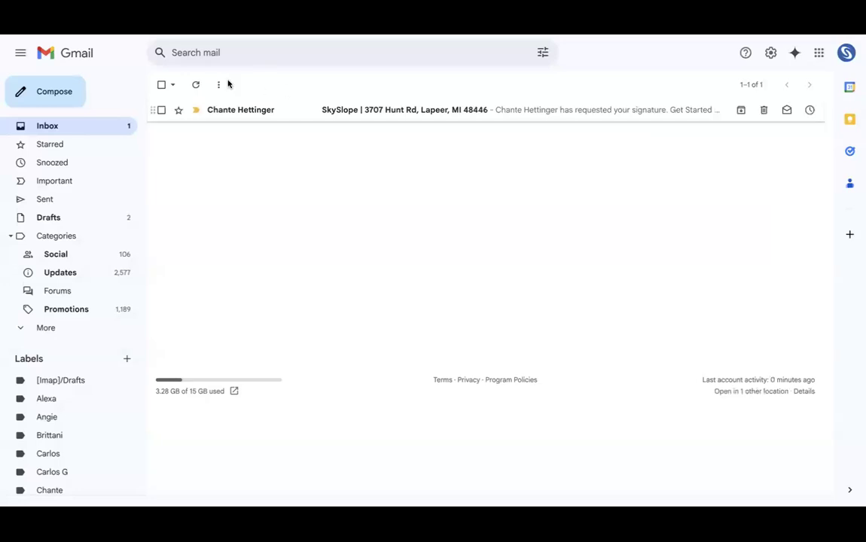
# - Open the SkySlope signing-request email in Gmail and follow Get Started into DigiSign
pyautogui.click(385, 111)
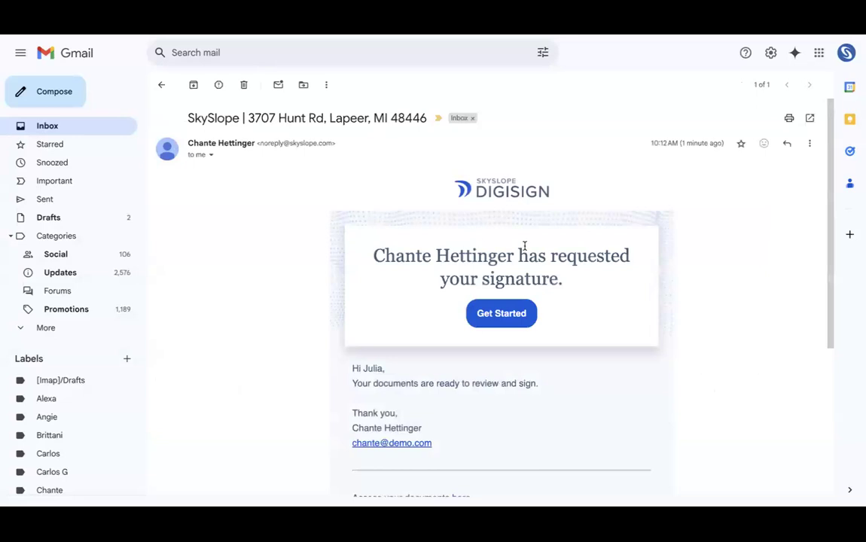
pyautogui.moveTo(374, 256); pyautogui.dragTo(537, 264)
pyautogui.scroll(-2, 538, 263)
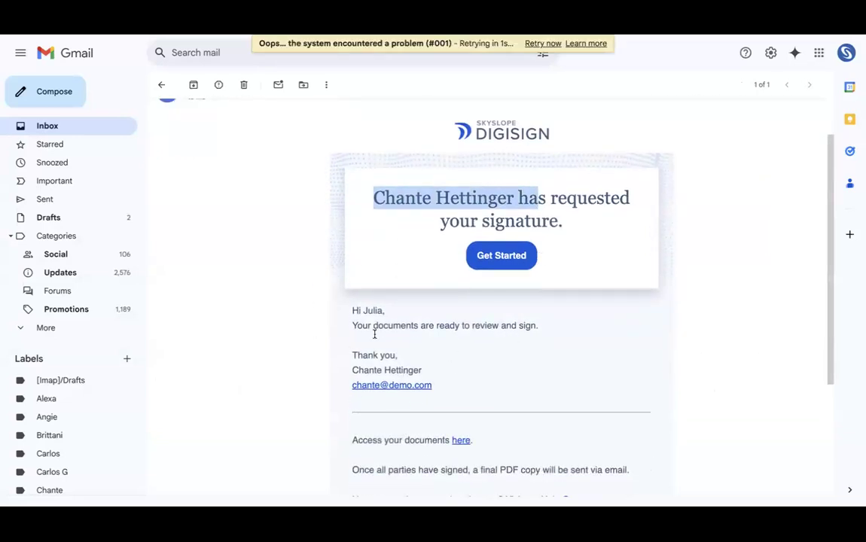
pyautogui.click(494, 260)
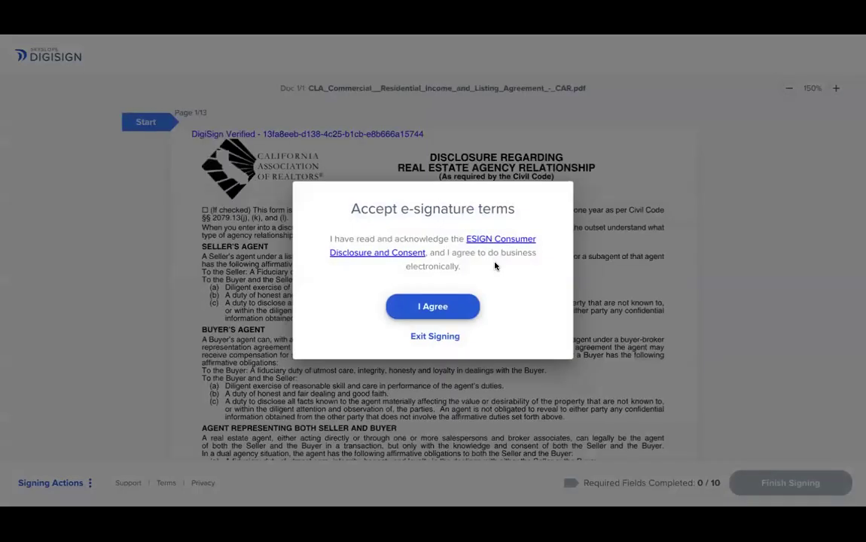
# - Accept the e-signature terms, adopt the first script signature style, and sign the first three required fields
pyautogui.click(469, 305)
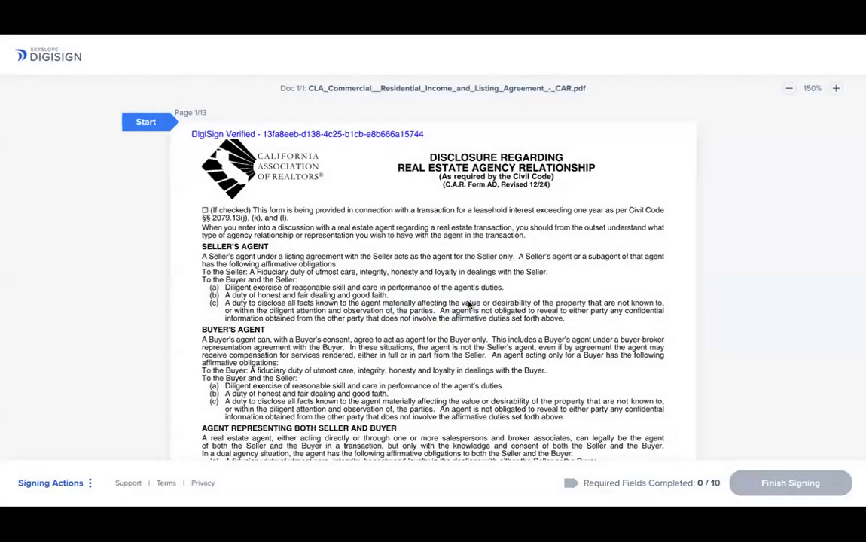
pyautogui.scroll(-1, 468, 305)
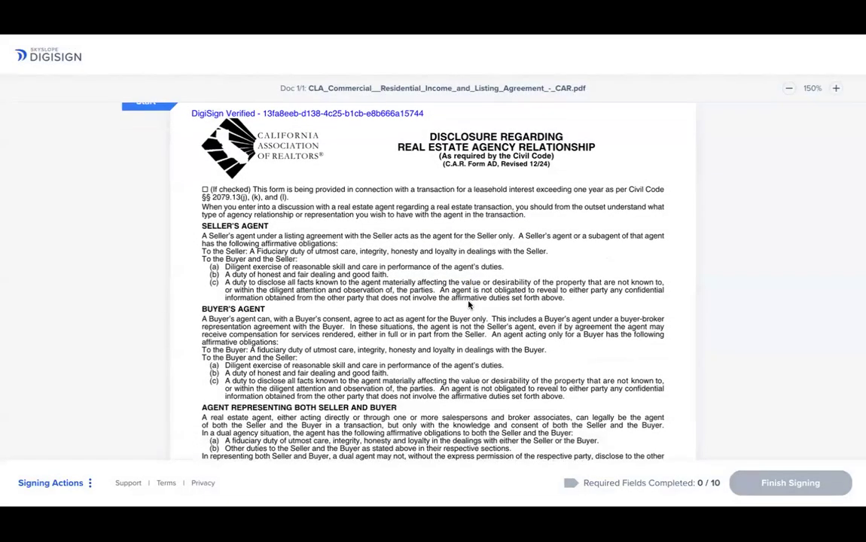
pyautogui.scroll(1, 468, 305)
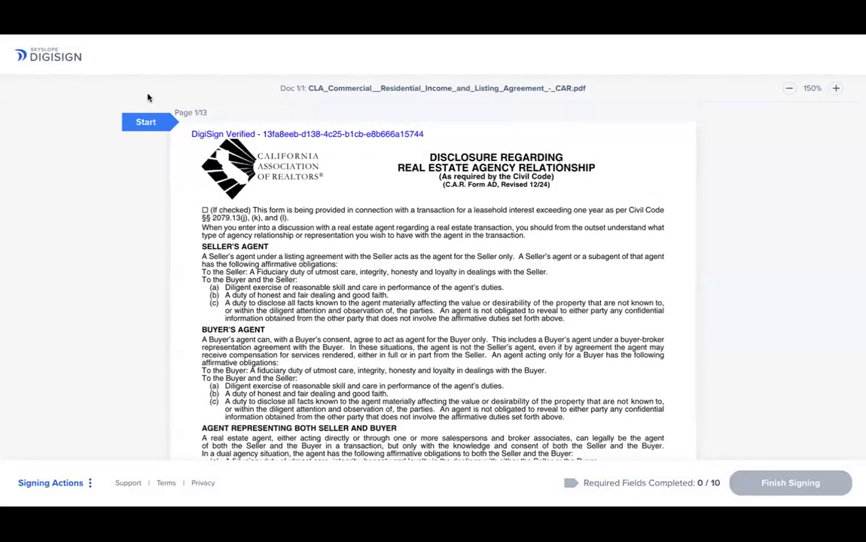
pyautogui.click(142, 120)
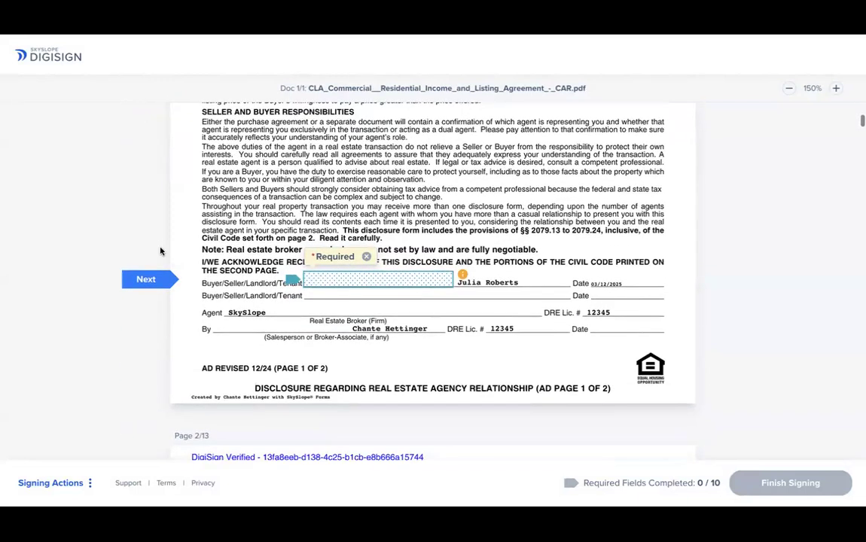
pyautogui.click(316, 280)
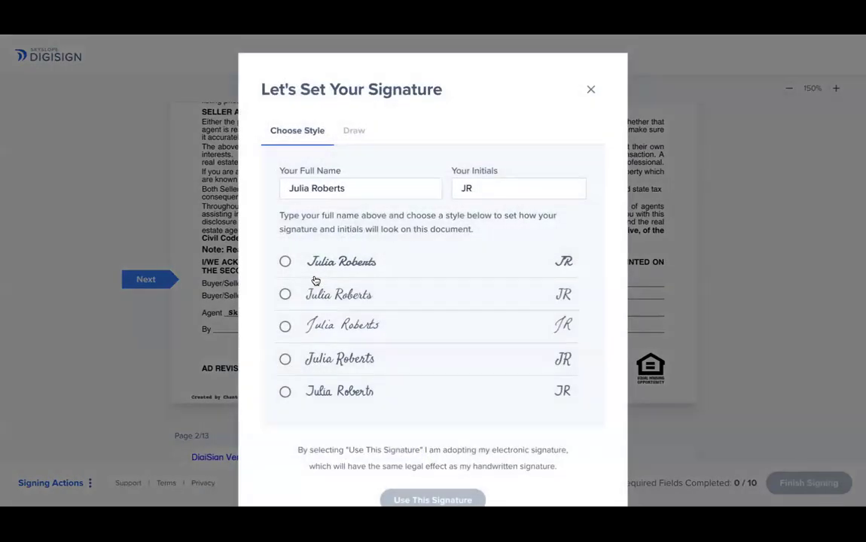
pyautogui.click(314, 271)
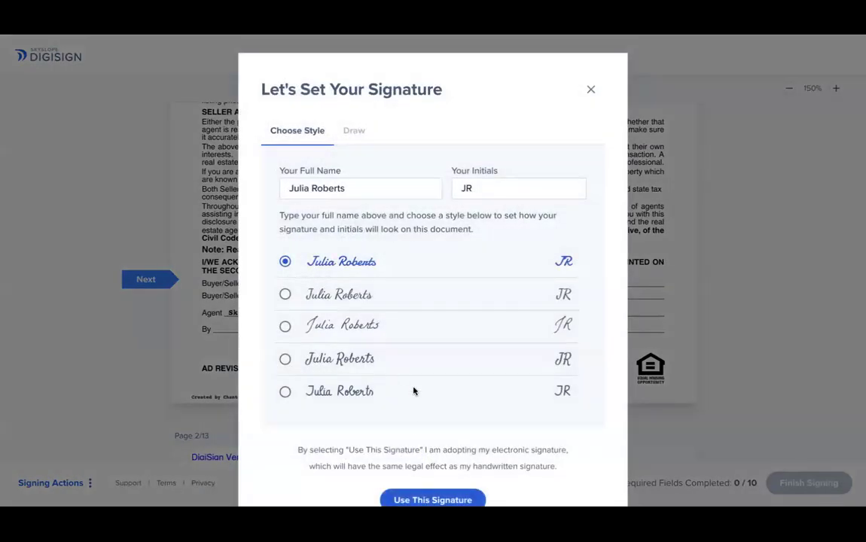
pyautogui.click(408, 498)
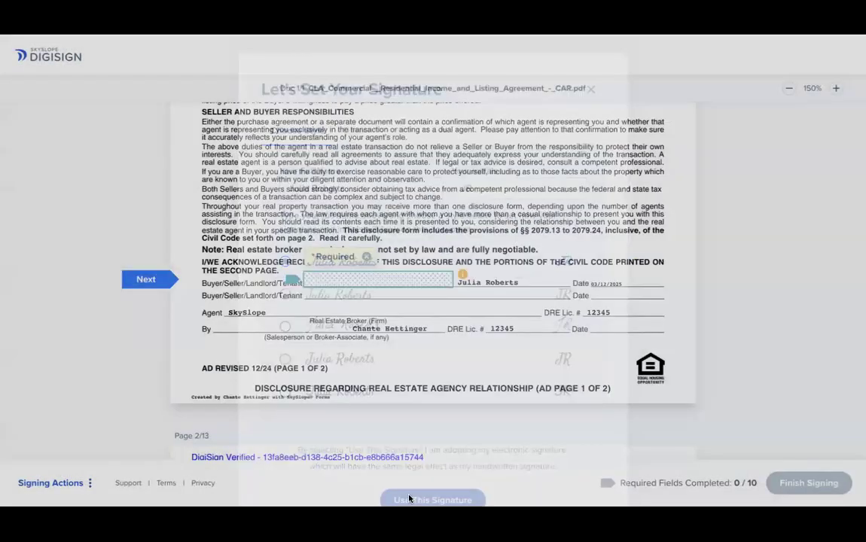
pyautogui.click(560, 280)
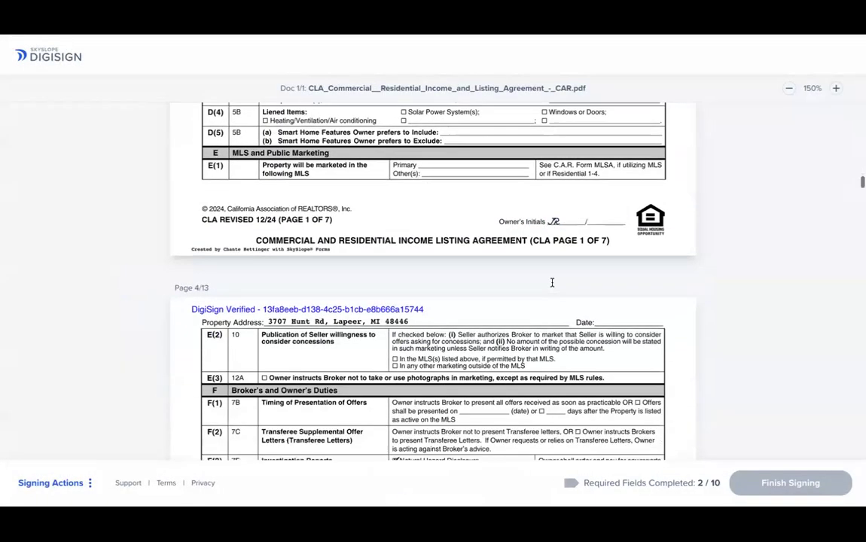
pyautogui.click(551, 282)
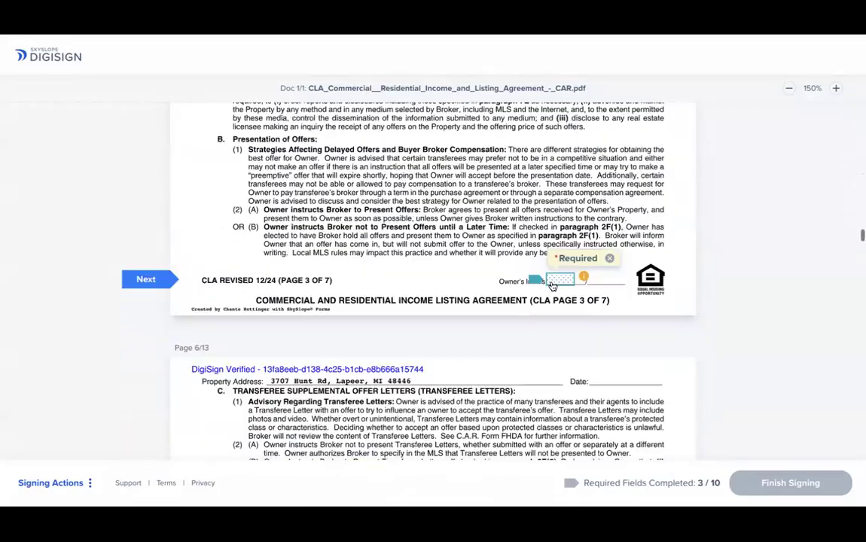
# - Apply initials to the remaining initials fields, including page 4, and check the 10-field progress count
pyautogui.click(555, 282)
pyautogui.click(557, 282)
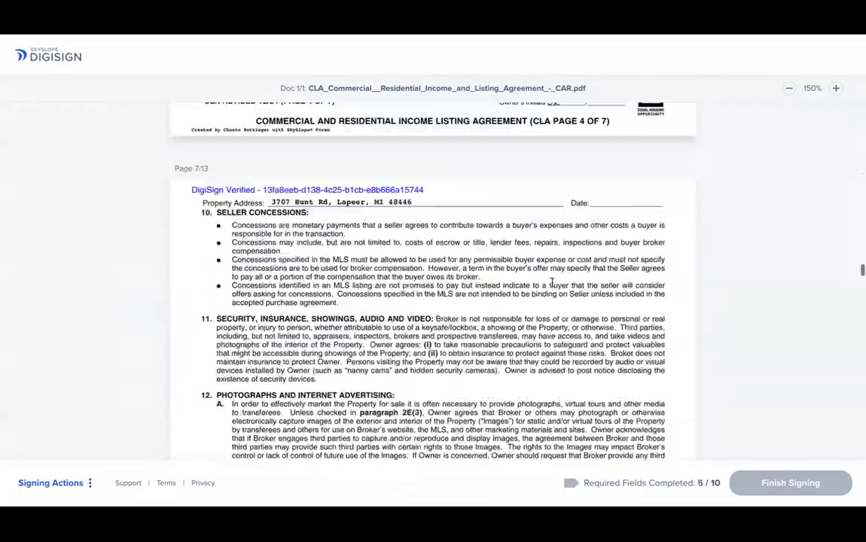
pyautogui.click(552, 280)
pyautogui.tripleClick(779, 487)
pyautogui.doubleClick(778, 486)
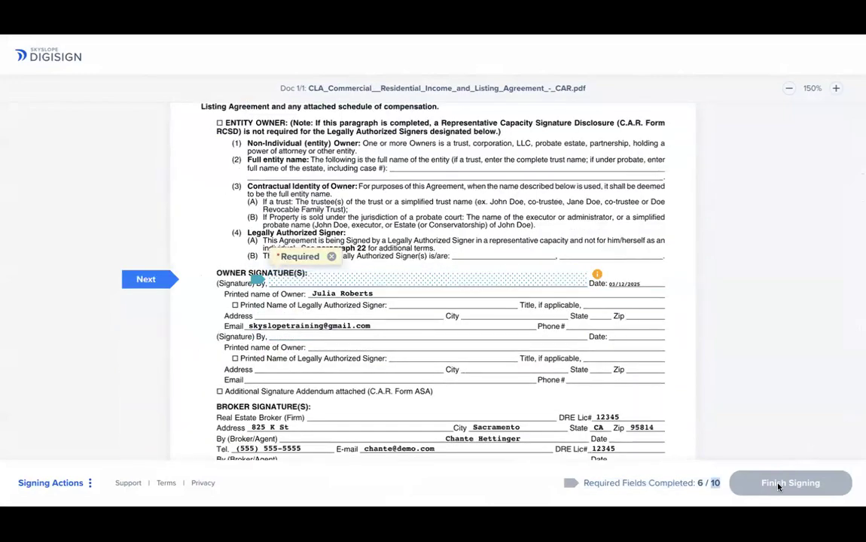
# - Sign the remaining signature fields through the CCPA acknowledgement and finish signing
pyautogui.click(298, 262)
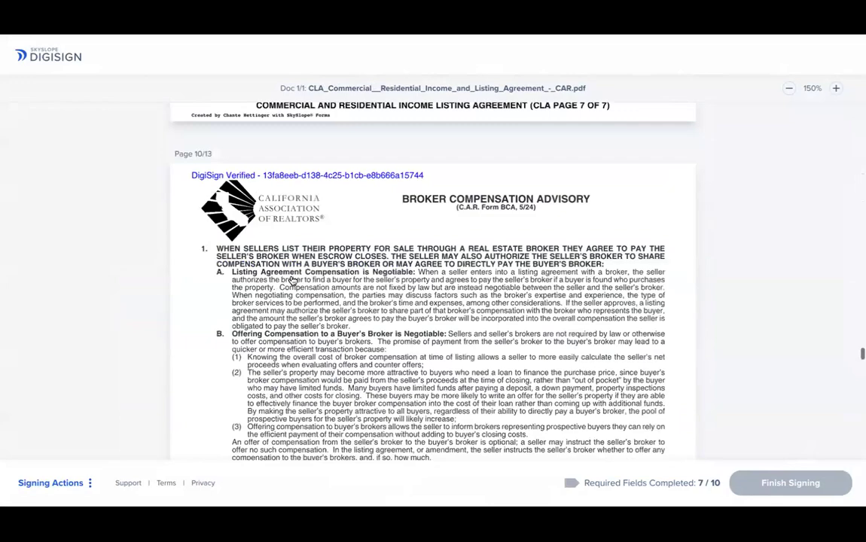
pyautogui.click(290, 284)
pyautogui.click(290, 284)
pyautogui.click(329, 275)
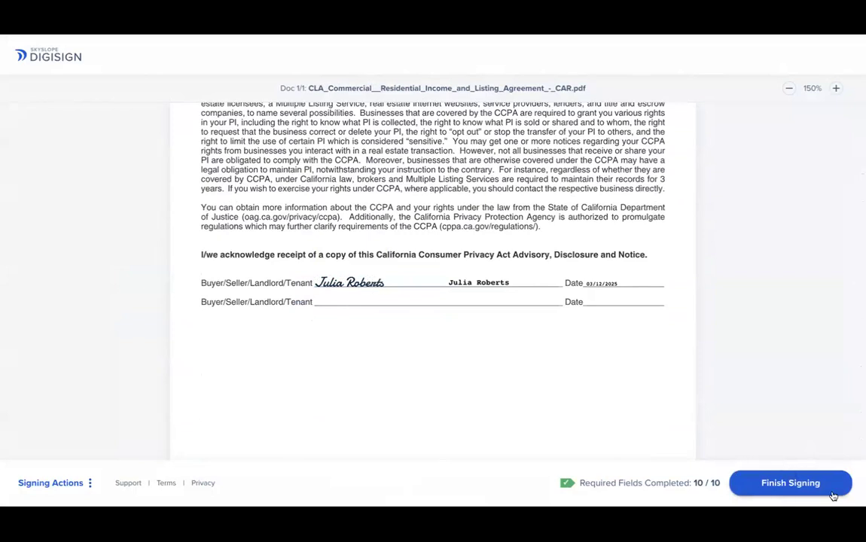
pyautogui.click(771, 484)
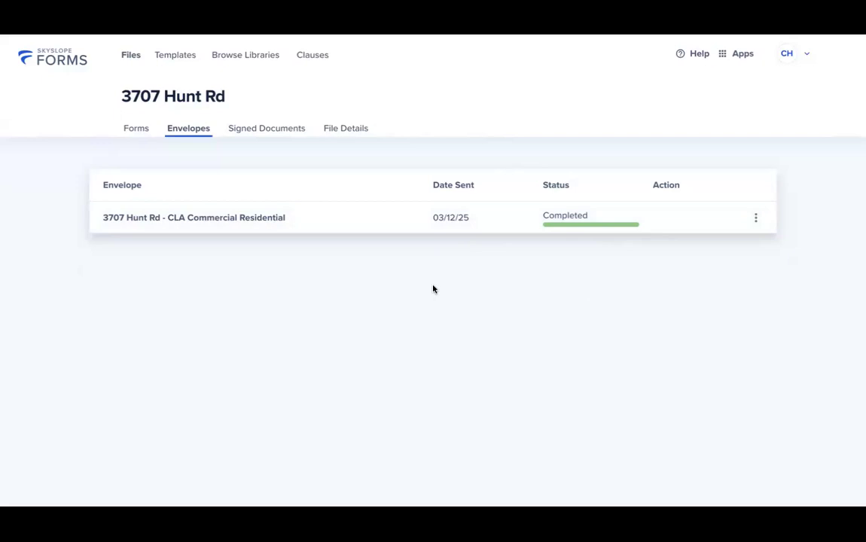
# - View the completed envelope's history, scroll the activity log, and return to the Files list
pyautogui.click(755, 219)
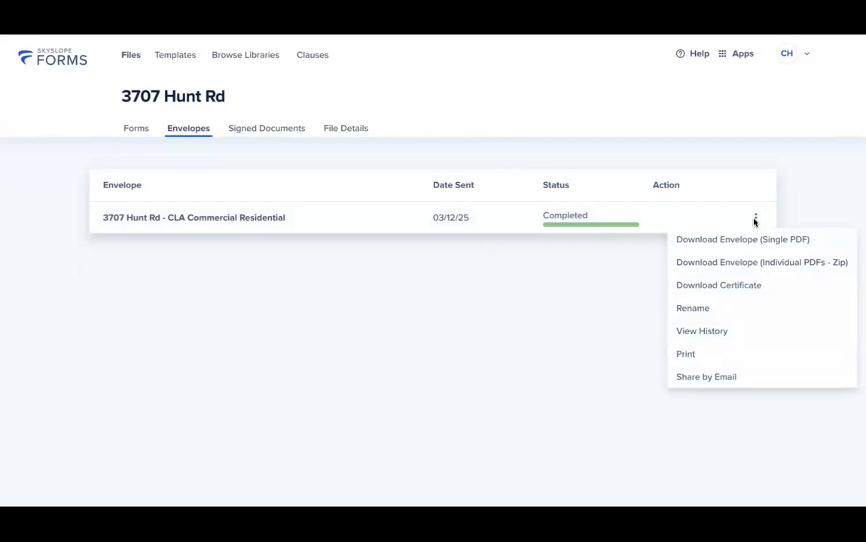
pyautogui.click(702, 332)
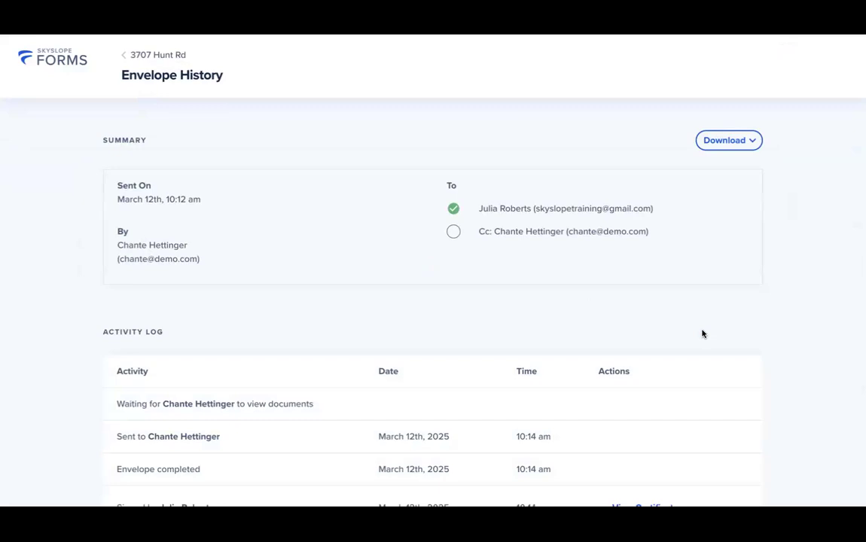
pyautogui.scroll(-3, 701, 334)
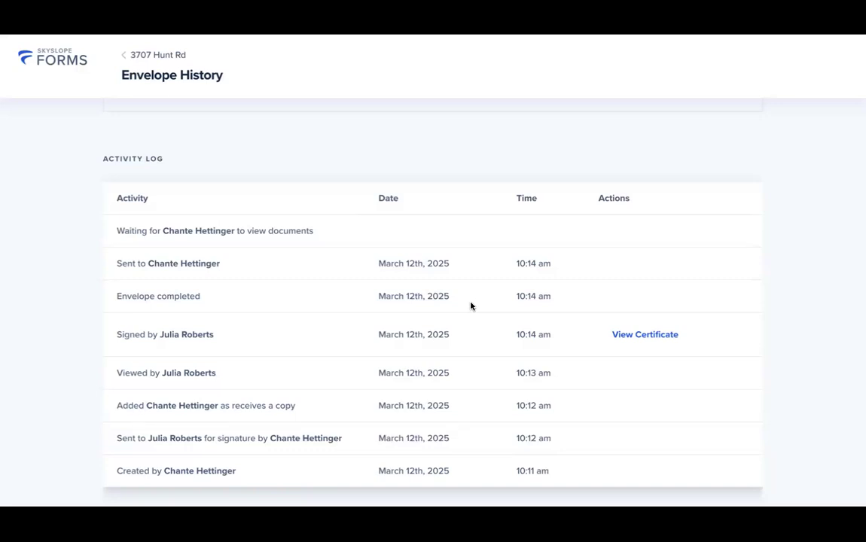
pyautogui.click(47, 63)
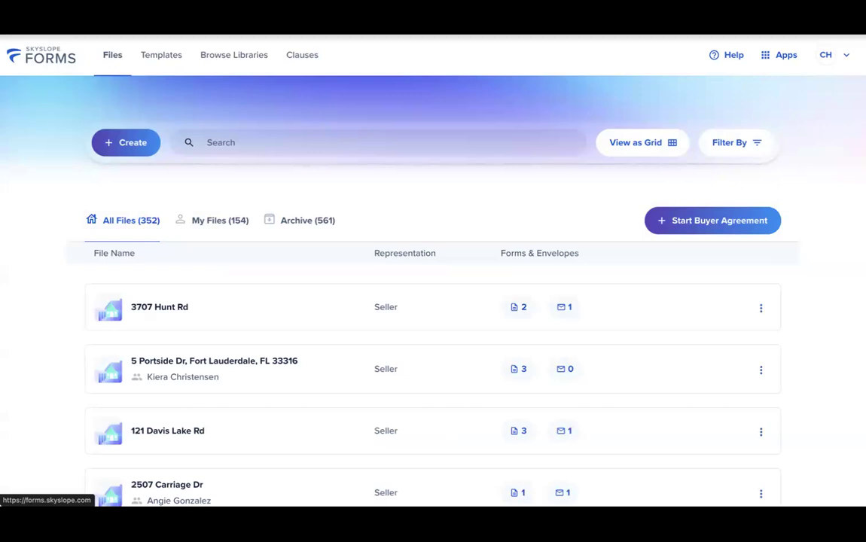
# - Switch from Forms to the main SkySlope dashboard and choose Create New > Listing
pyautogui.click(788, 64)
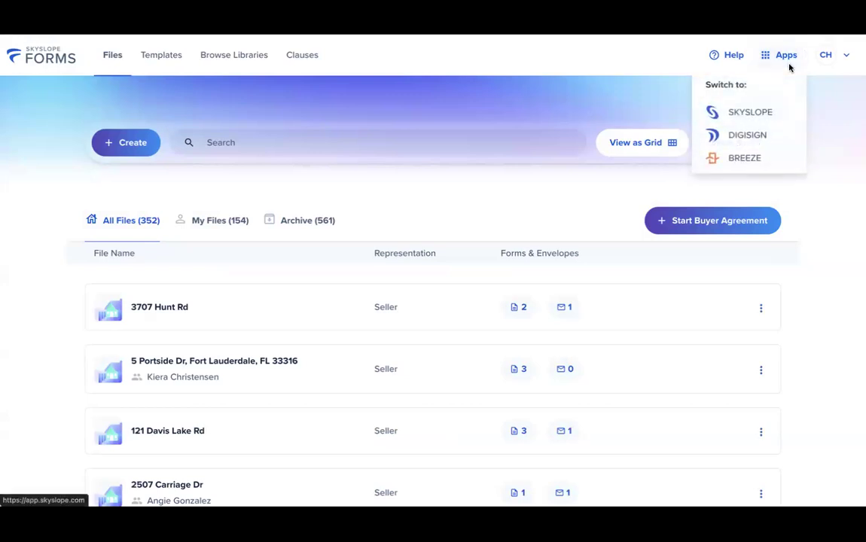
pyautogui.click(767, 112)
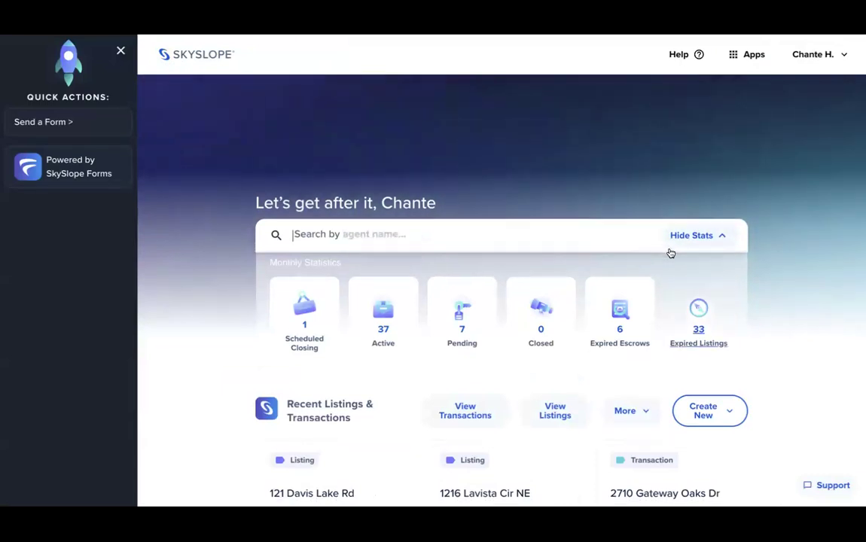
pyautogui.scroll(-2, 672, 271)
pyautogui.scroll(-2, 674, 283)
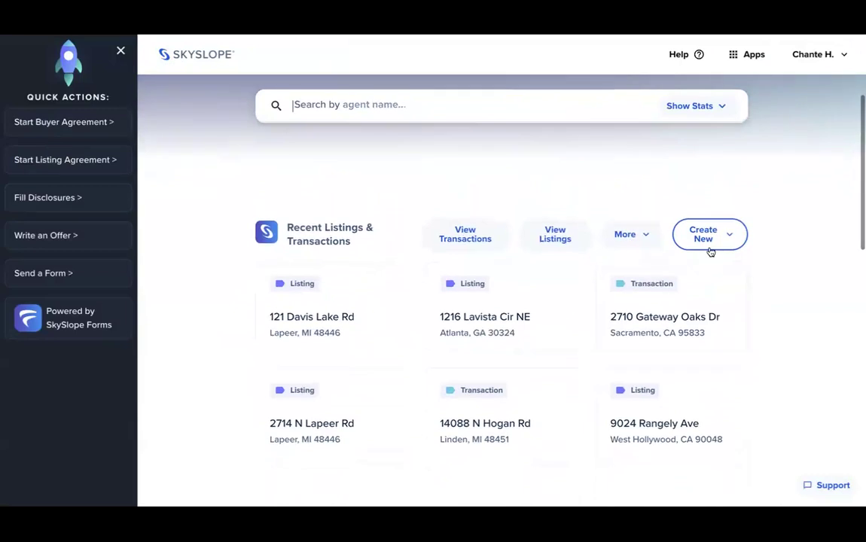
pyautogui.click(709, 248)
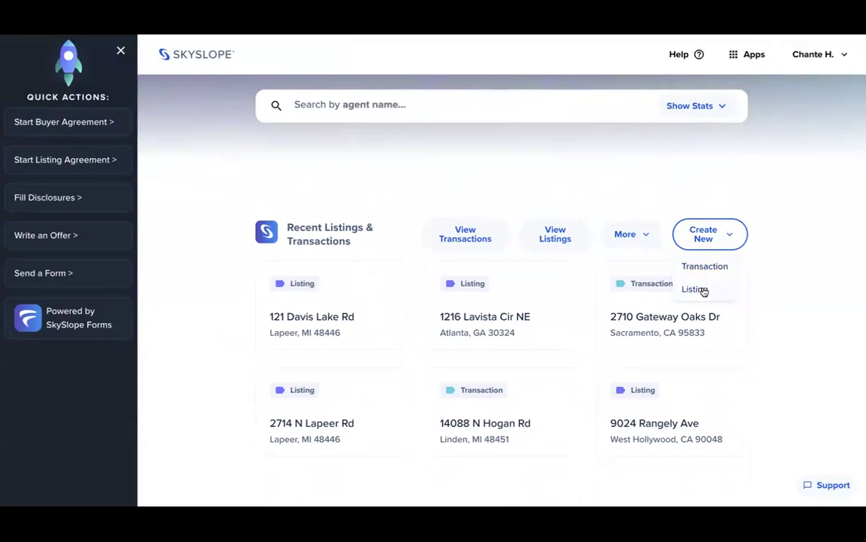
pyautogui.click(704, 291)
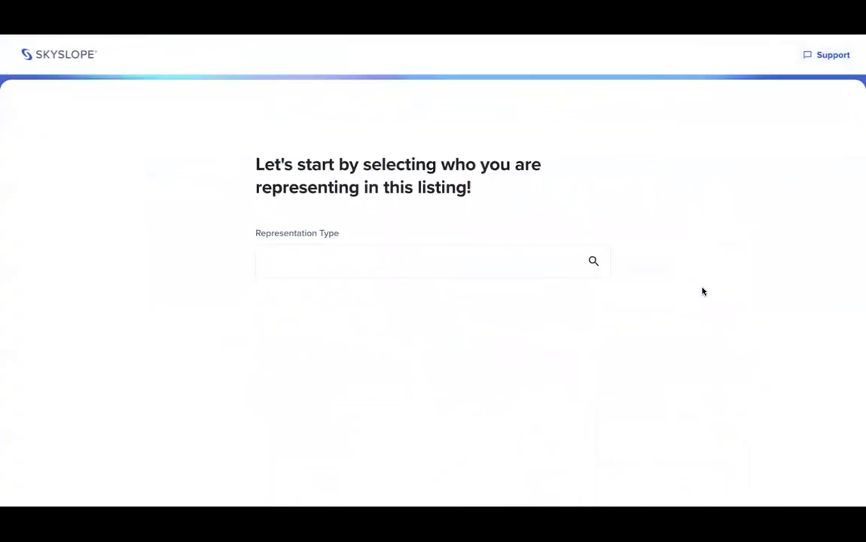
pyautogui.click(385, 259)
pyautogui.click(361, 306)
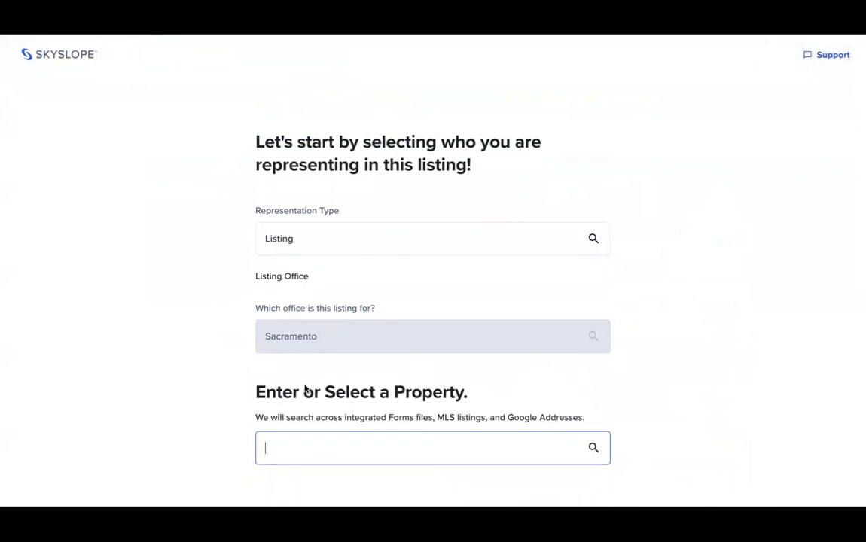
pyautogui.click(297, 455)
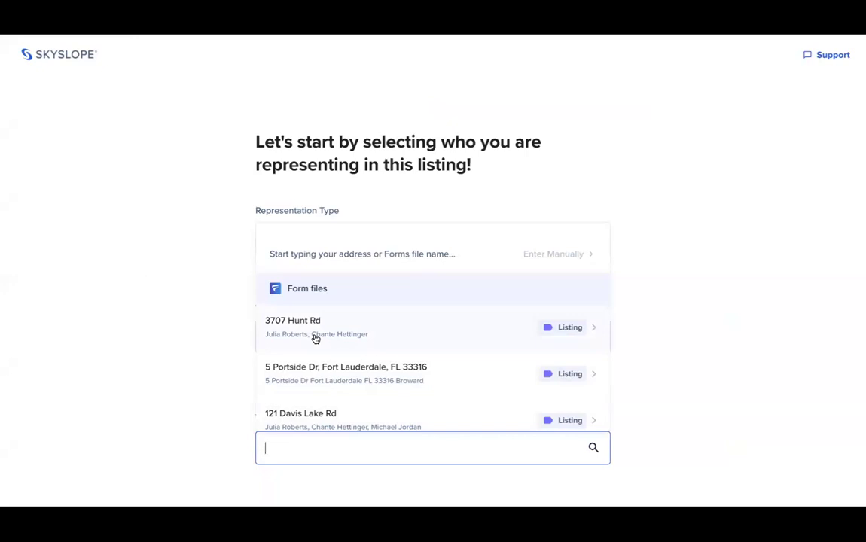
pyautogui.click(341, 332)
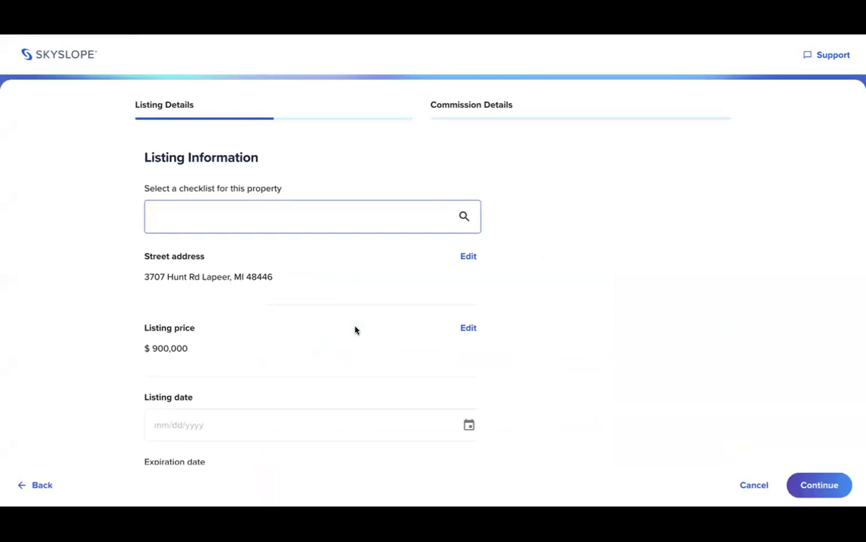
# - Choose the CA - Residential Listing checklist, listing date March 12, 2025, and expiration March 26, 2025
pyautogui.click(296, 214)
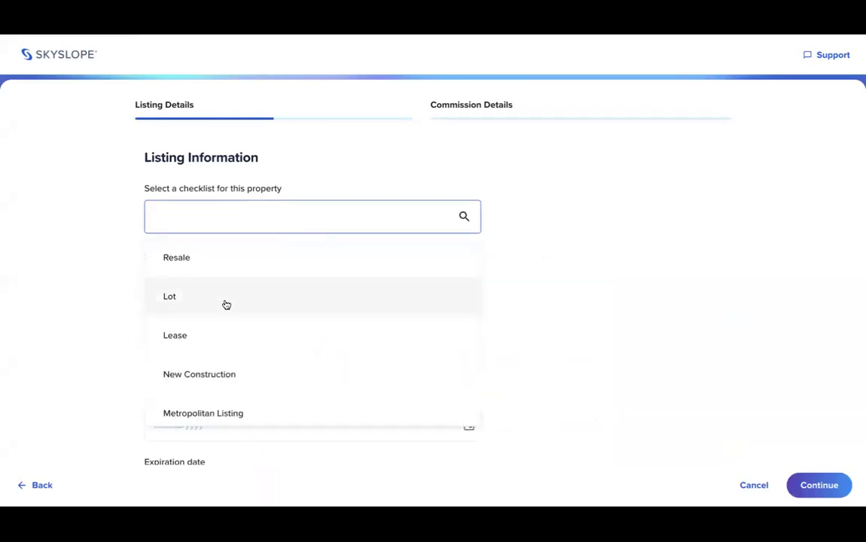
pyautogui.scroll(-3, 216, 335)
pyautogui.scroll(-1, 216, 333)
pyautogui.click(208, 344)
pyautogui.scroll(-2, 209, 342)
pyautogui.click(210, 338)
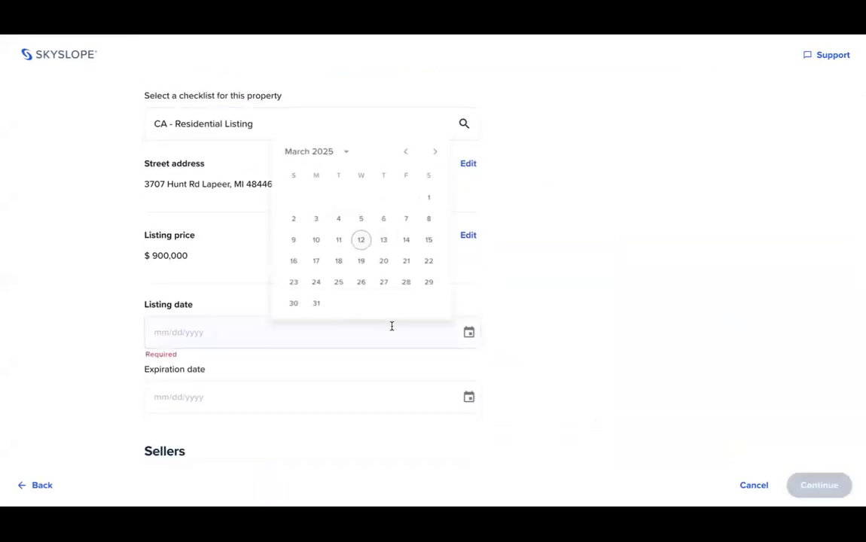
pyautogui.click(361, 242)
pyautogui.scroll(-1, 318, 293)
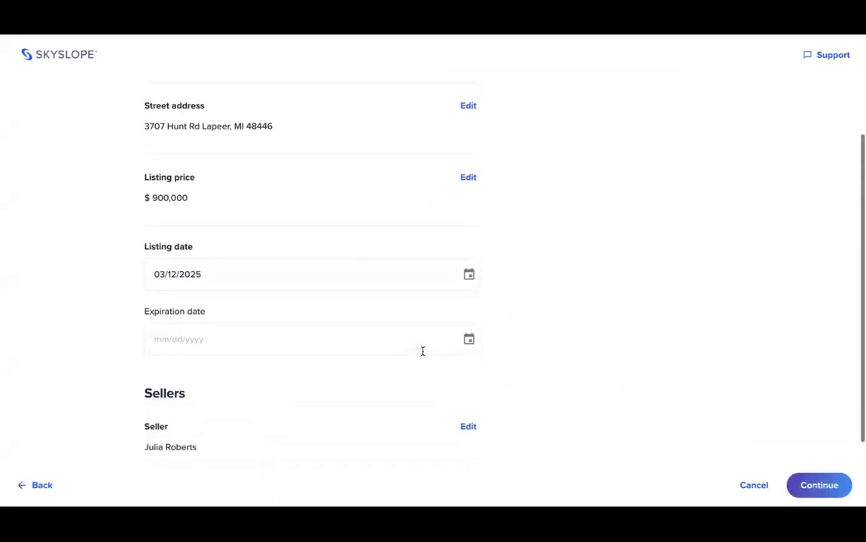
pyautogui.click(468, 341)
pyautogui.click(362, 294)
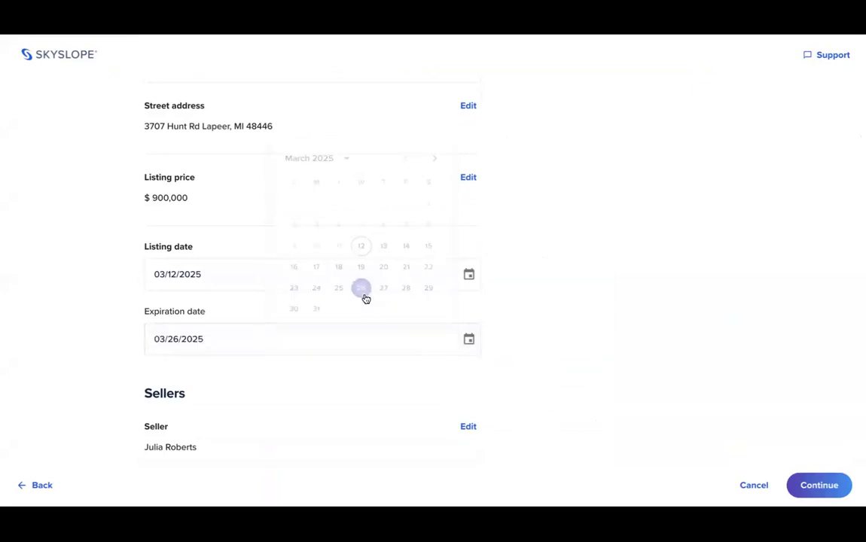
pyautogui.scroll(-2, 364, 298)
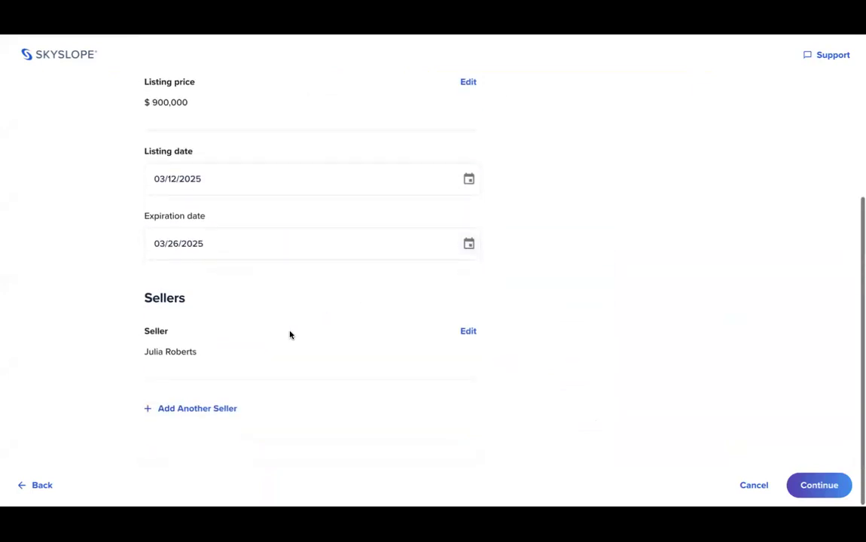
pyautogui.click(821, 485)
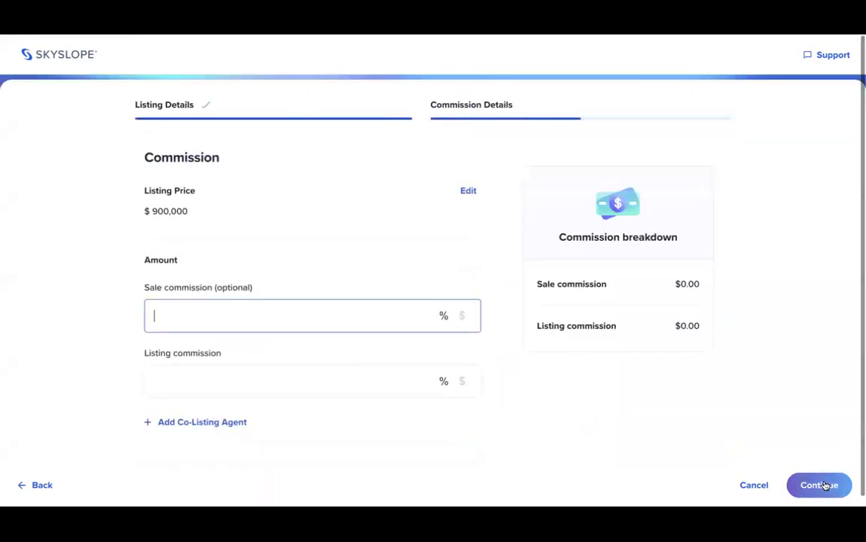
pyautogui.write('2')
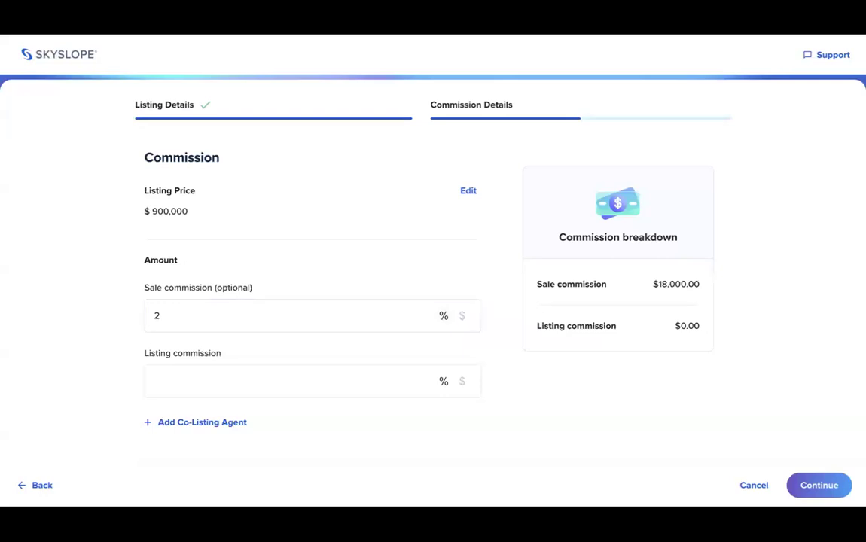
pyautogui.click(253, 378)
pyautogui.write('2')
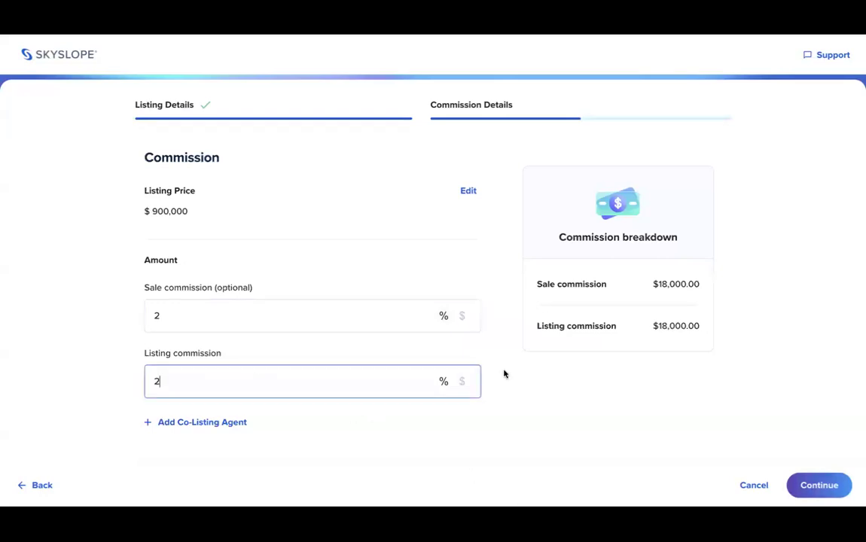
pyautogui.click(815, 489)
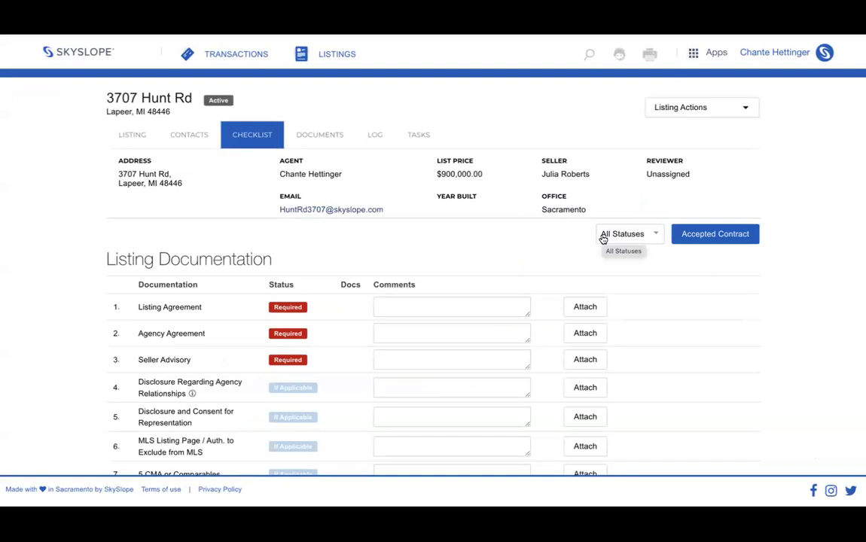
pyautogui.click(125, 136)
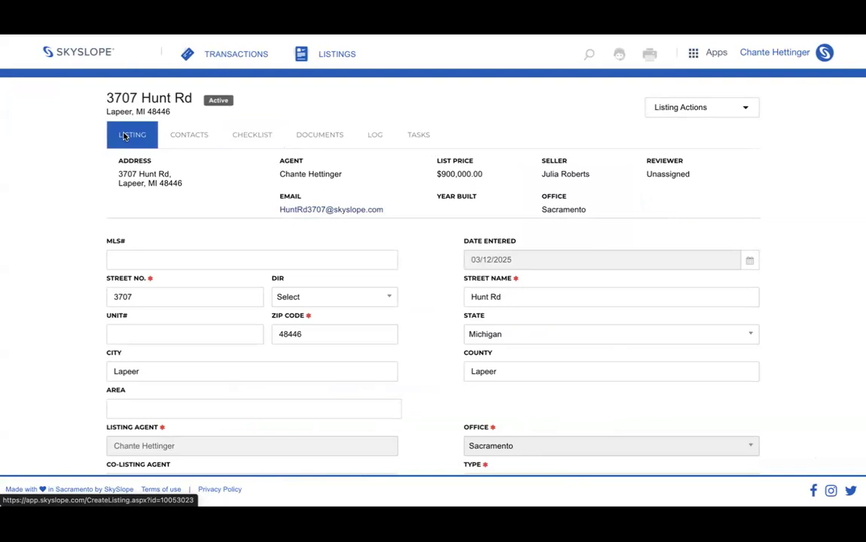
pyautogui.click(172, 141)
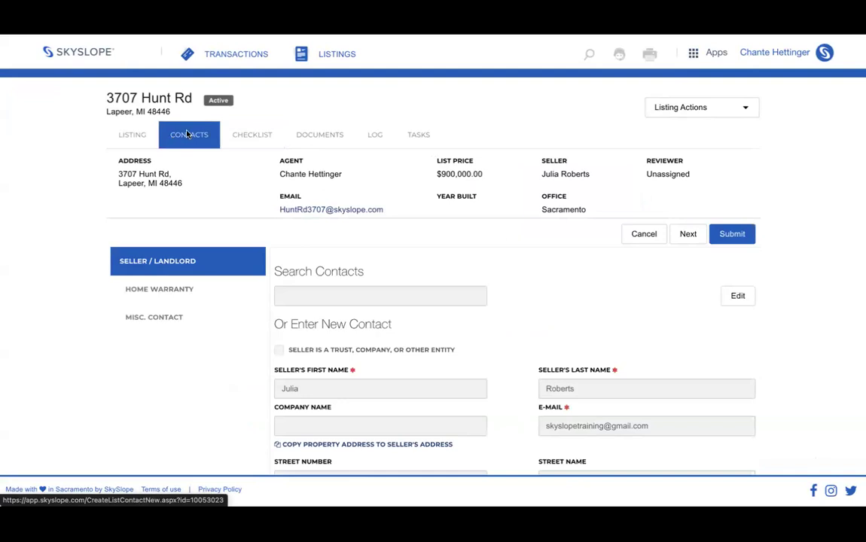
pyautogui.click(263, 136)
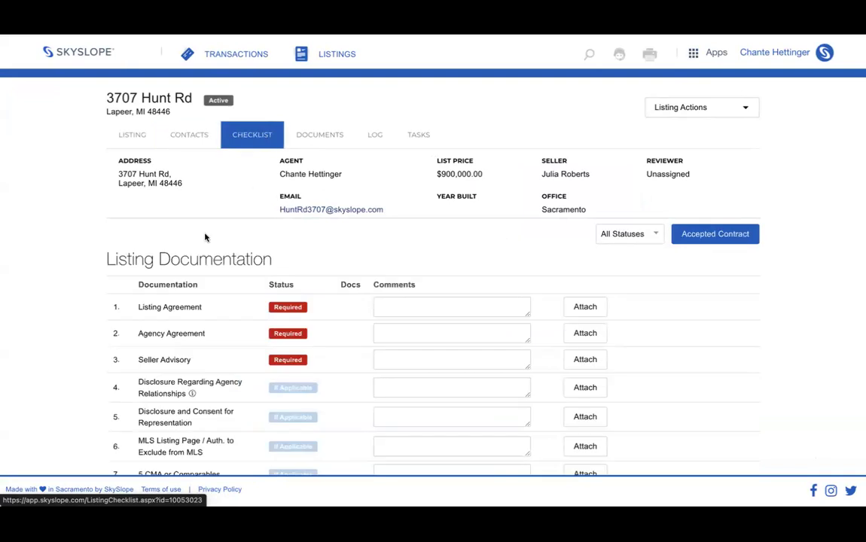
pyautogui.doubleClick(285, 284)
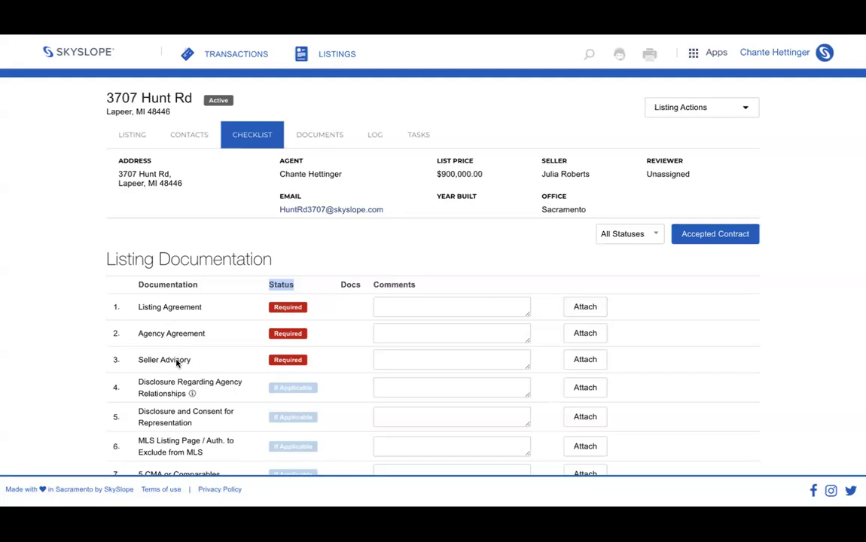
pyautogui.moveTo(280, 194); pyautogui.dragTo(387, 218)
pyautogui.rightClick(354, 215)
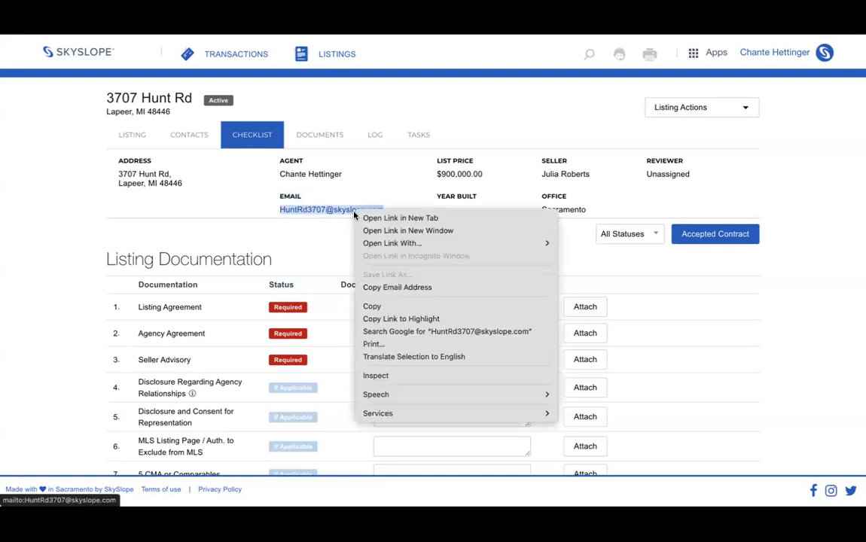
pyautogui.click(383, 290)
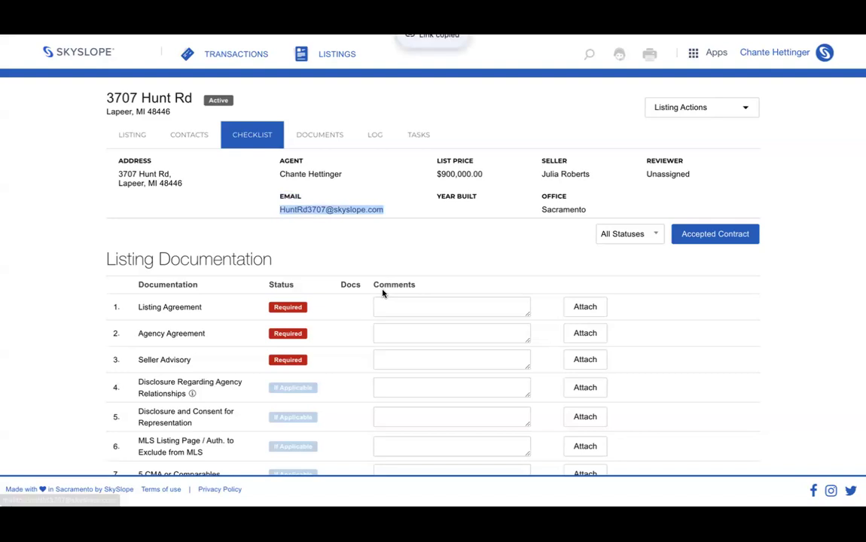
pyautogui.tripleClick(145, 98)
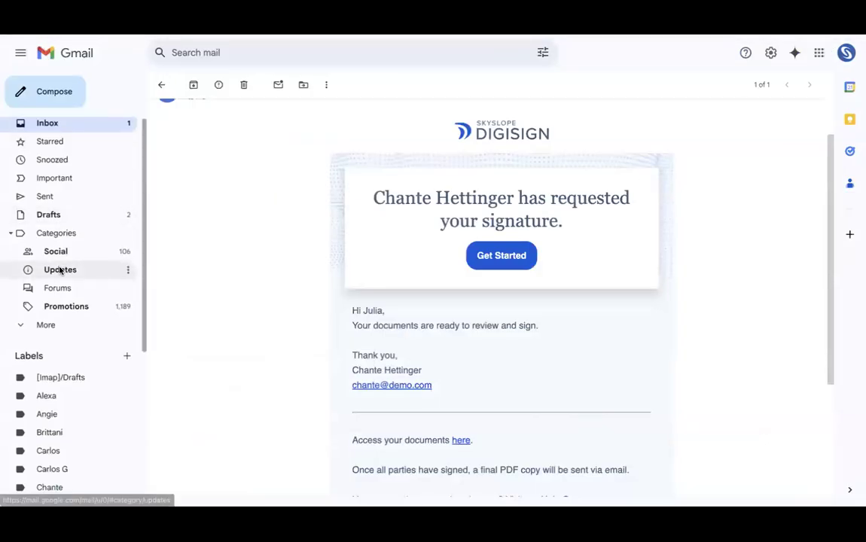
pyautogui.scroll(-3, 60, 271)
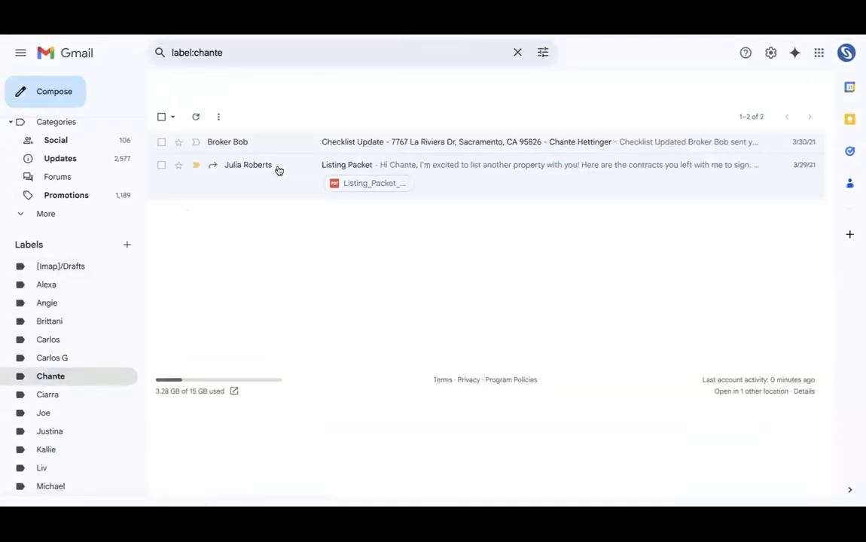
# - Forward the Listing Packet email with its PDF to the pasted listing email address
pyautogui.click(276, 169)
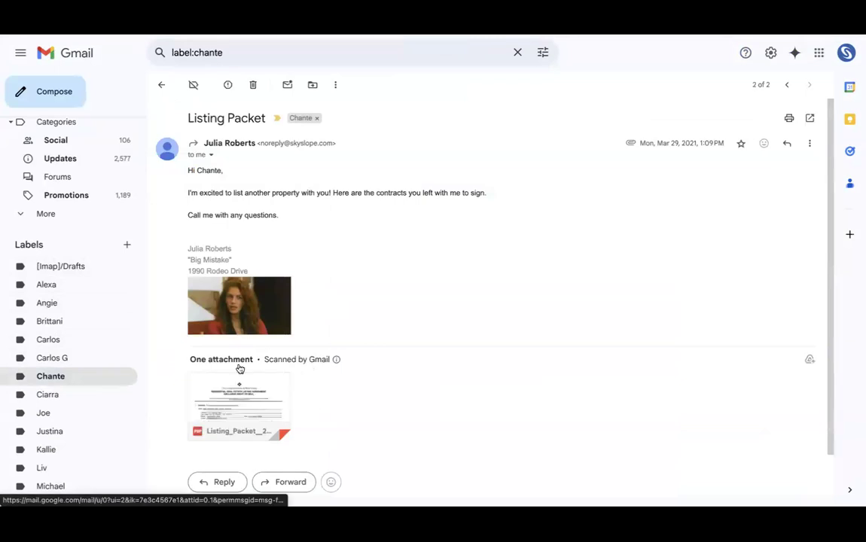
pyautogui.scroll(-1, 268, 417)
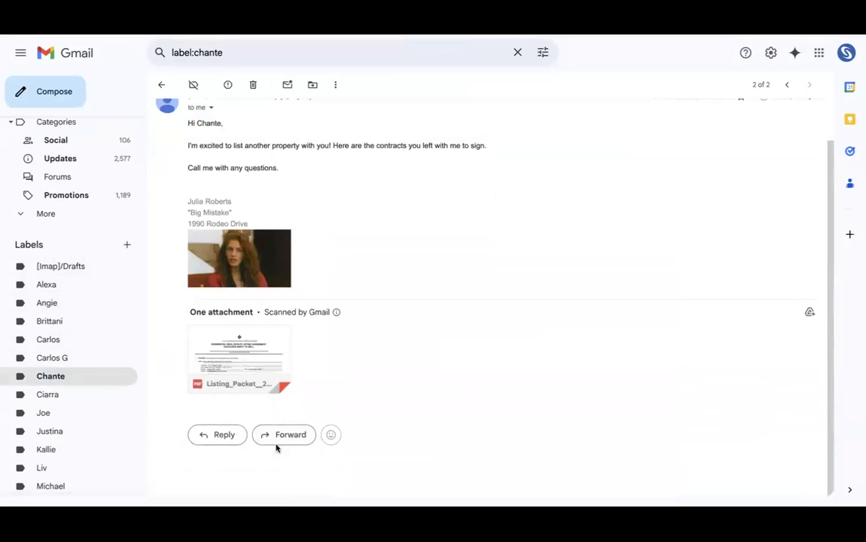
pyautogui.click(281, 435)
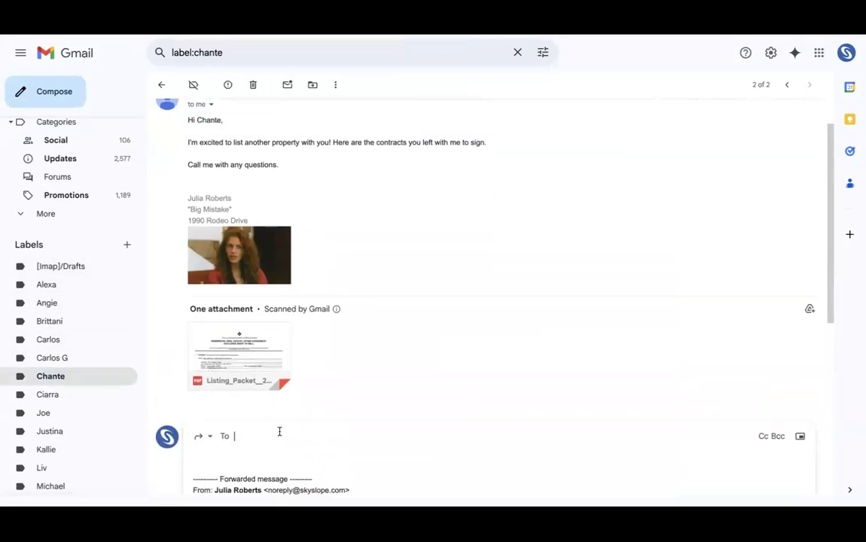
pyautogui.press('super+v')
pyautogui.scroll(-2, 280, 432)
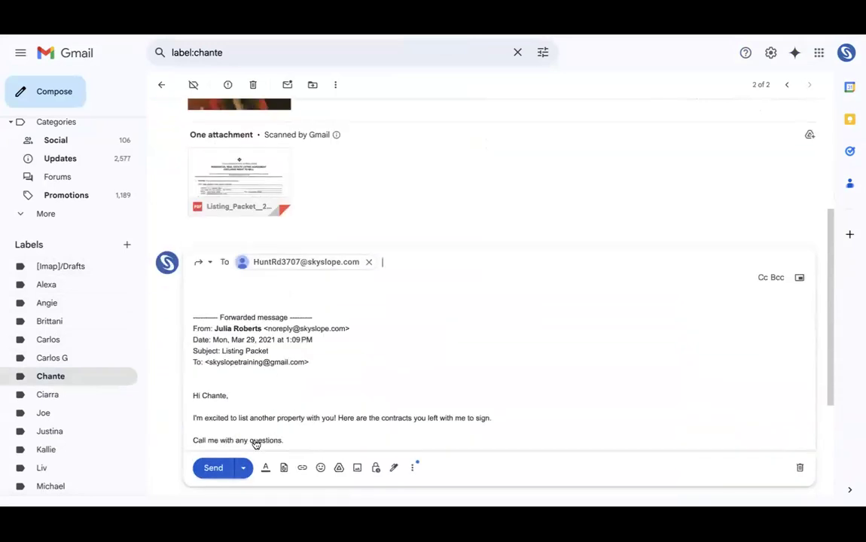
pyautogui.click(219, 467)
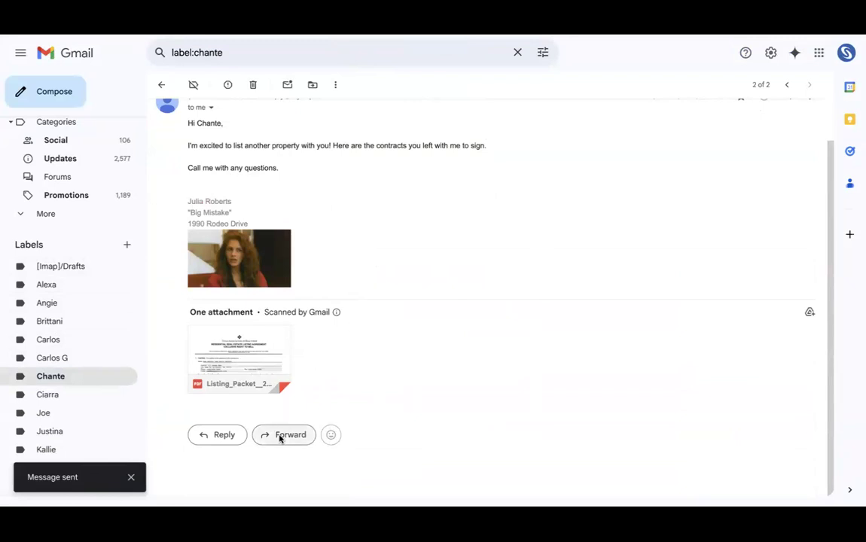
pyautogui.moveTo(257, 358)
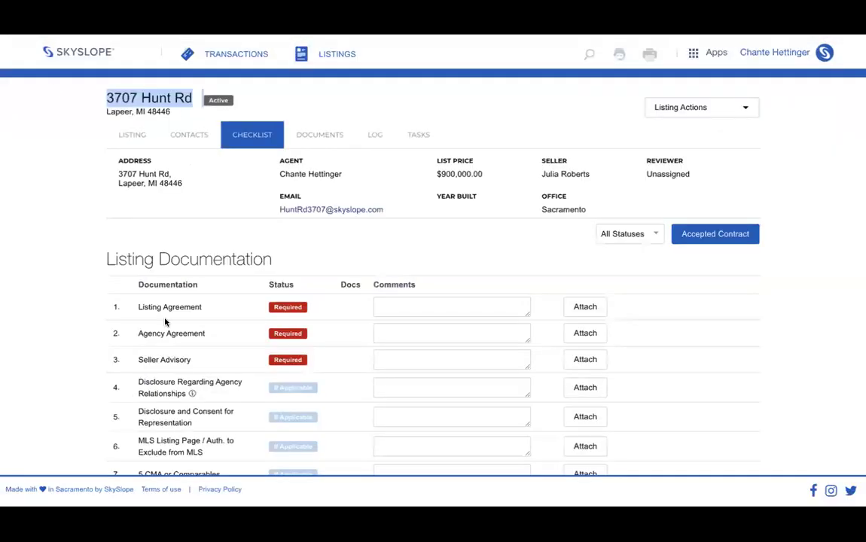
pyautogui.scroll(-1, 165, 322)
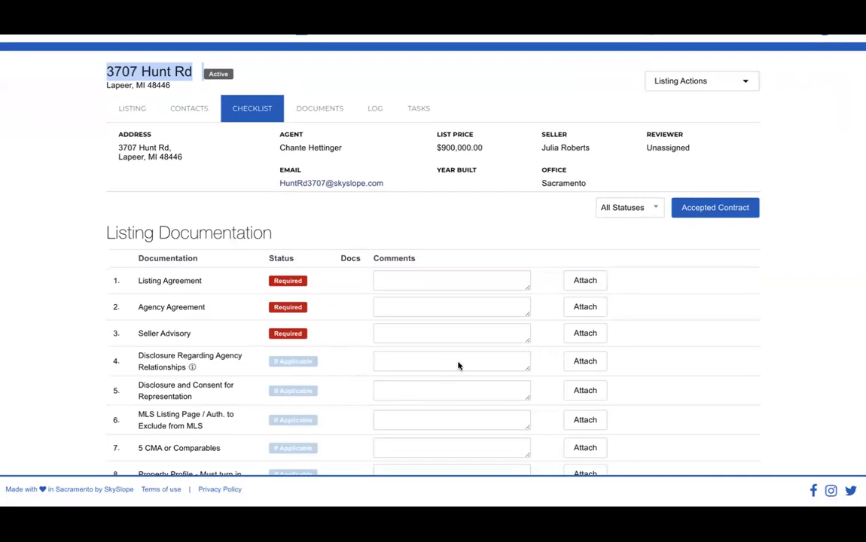
pyautogui.click(328, 49)
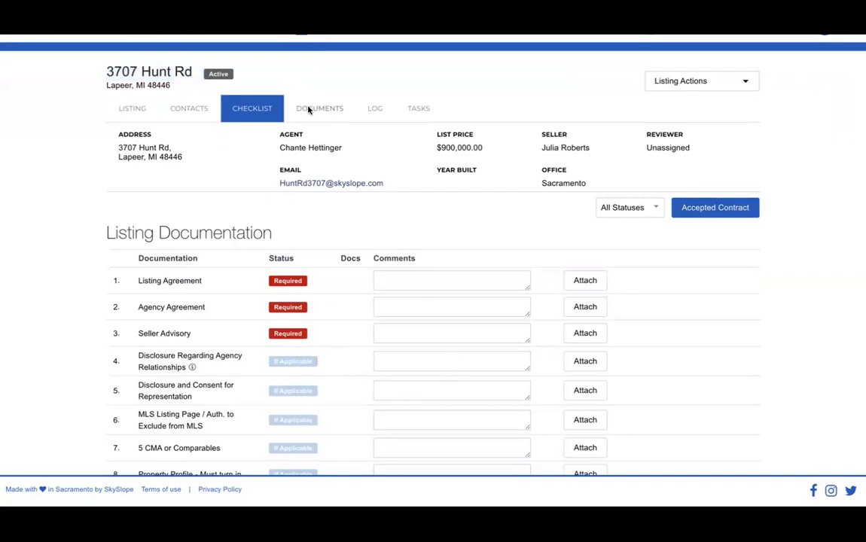
# - Open the listing's Documents tab and tick Listing_Packet__2__896.pdf
pyautogui.click(311, 109)
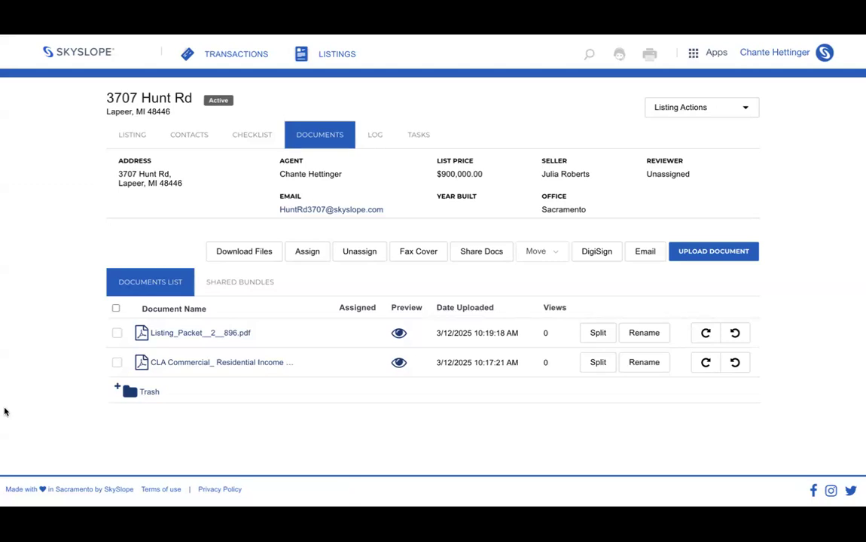
pyautogui.click(117, 332)
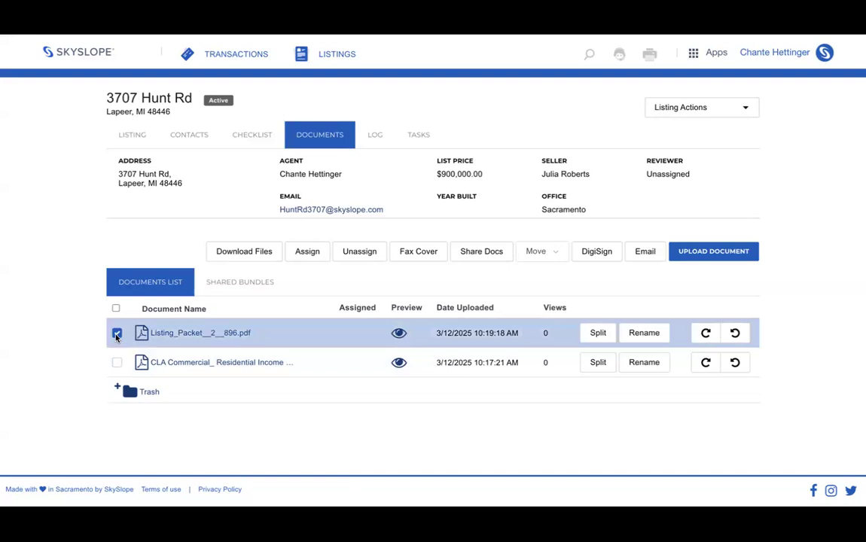
# - Start splitting the packet, clear the suggestions, and map pages 1–4 to Agency Agreement
pyautogui.click(596, 333)
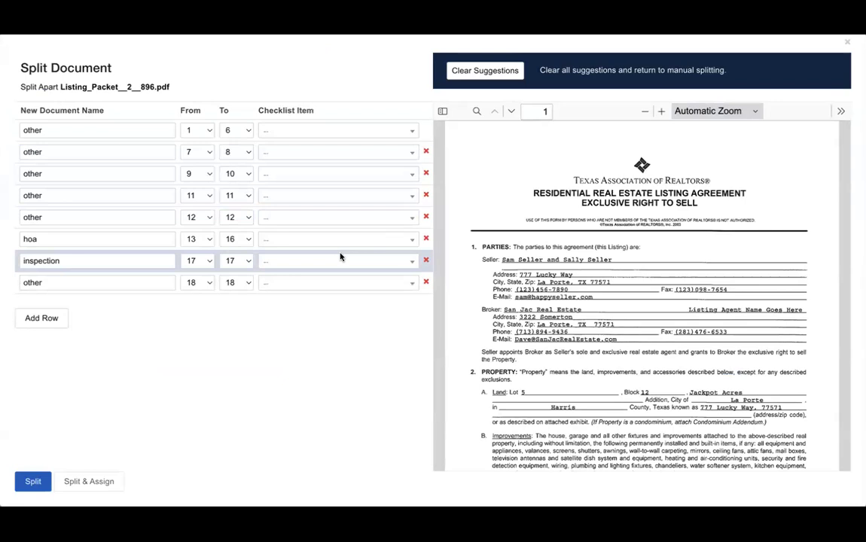
pyautogui.click(477, 78)
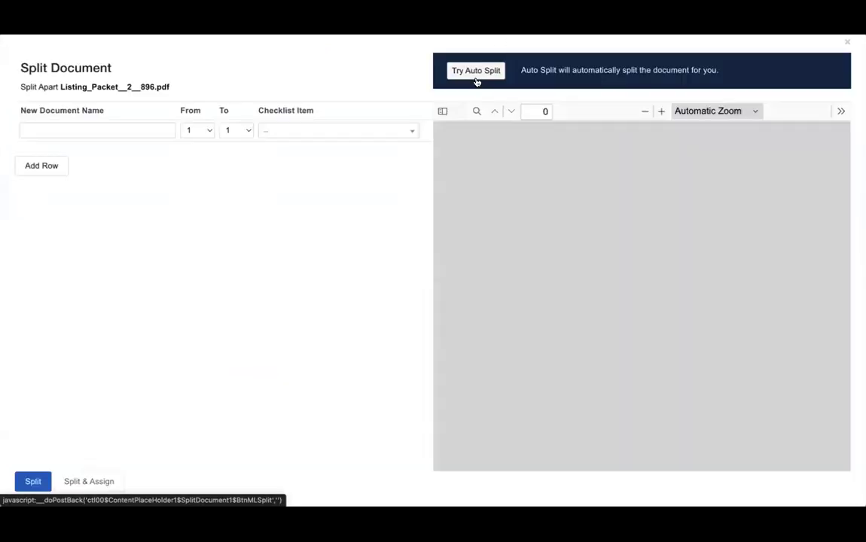
pyautogui.scroll(-3, 531, 162)
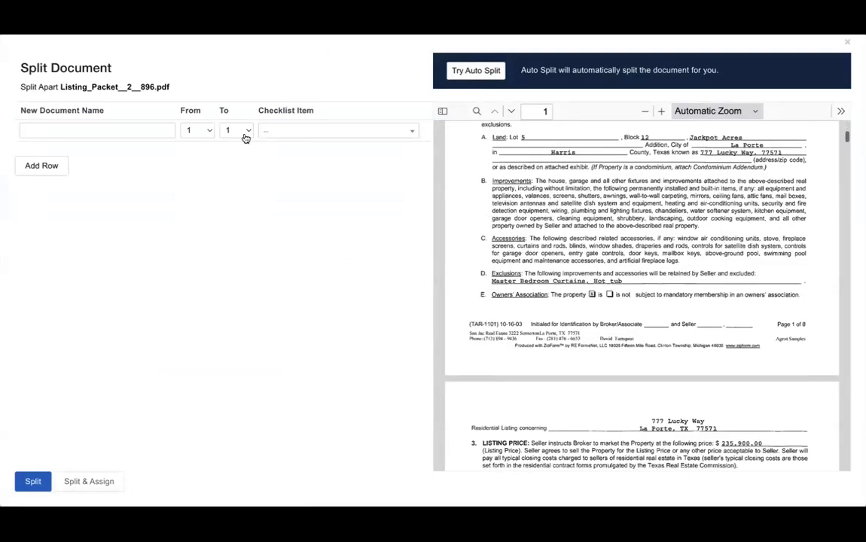
pyautogui.tripleClick(56, 111)
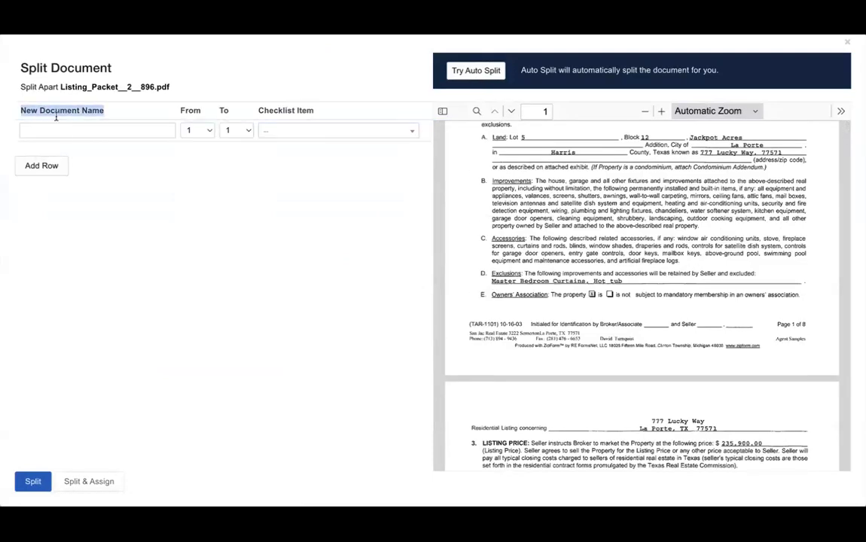
pyautogui.click(56, 128)
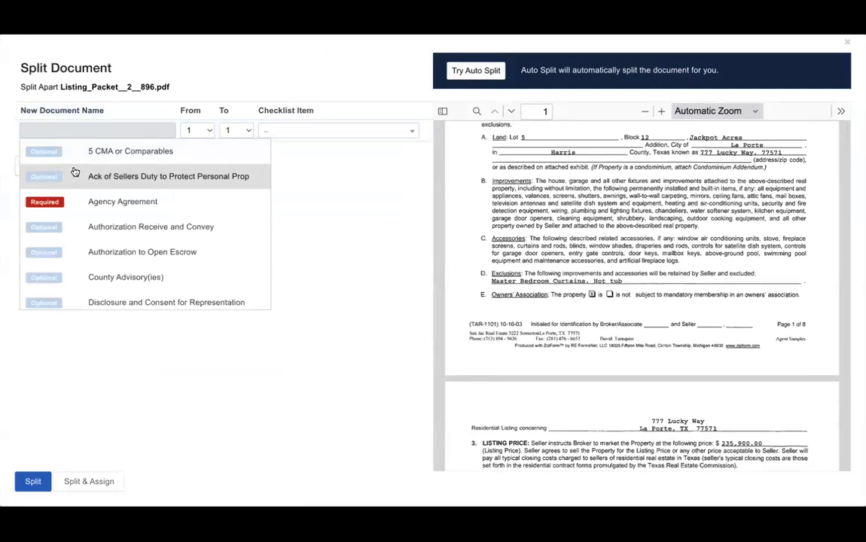
pyautogui.click(76, 202)
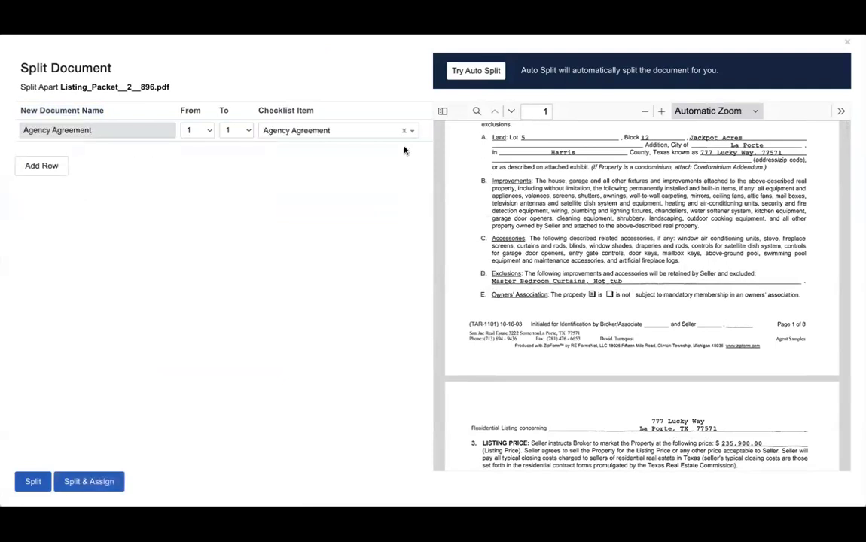
pyautogui.click(241, 134)
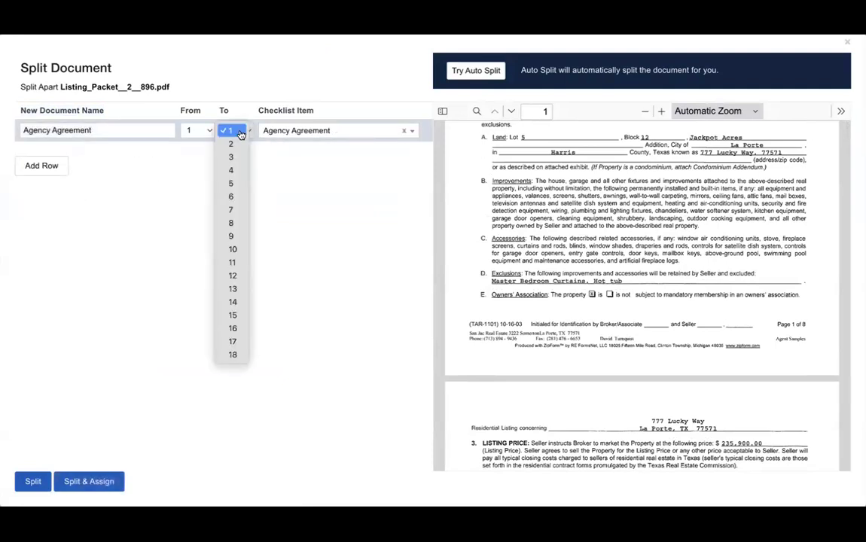
pyautogui.click(234, 177)
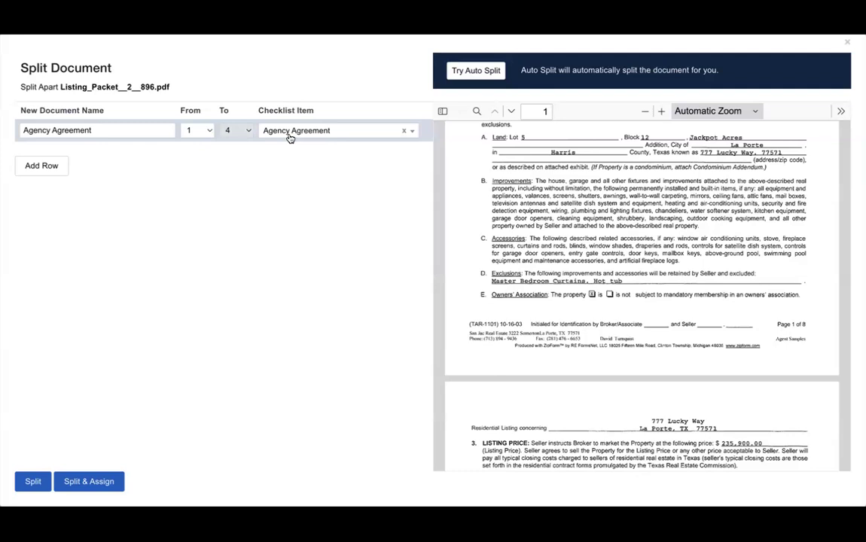
# - Add a second part mapping pages 5–9 to Listing Agreement, then Split & Assign
pyautogui.click(59, 167)
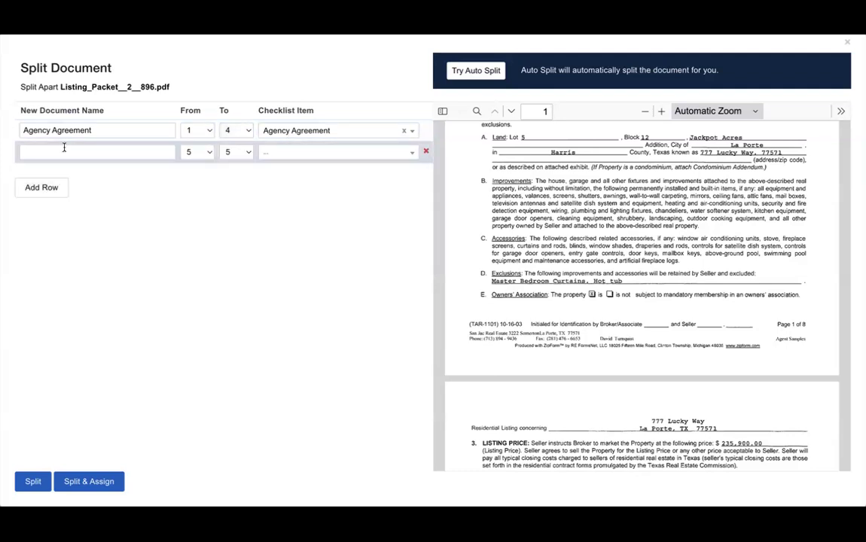
pyautogui.click(64, 148)
pyautogui.scroll(-5, 69, 249)
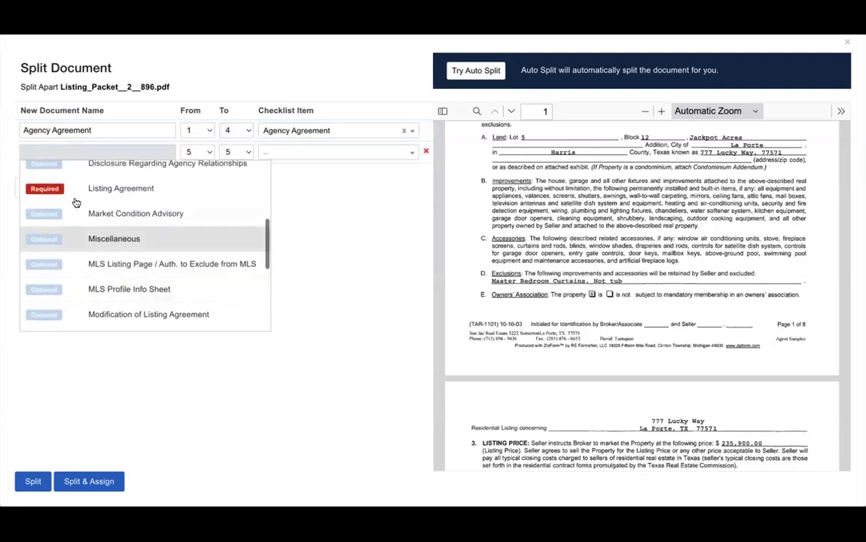
pyautogui.click(78, 189)
pyautogui.click(245, 151)
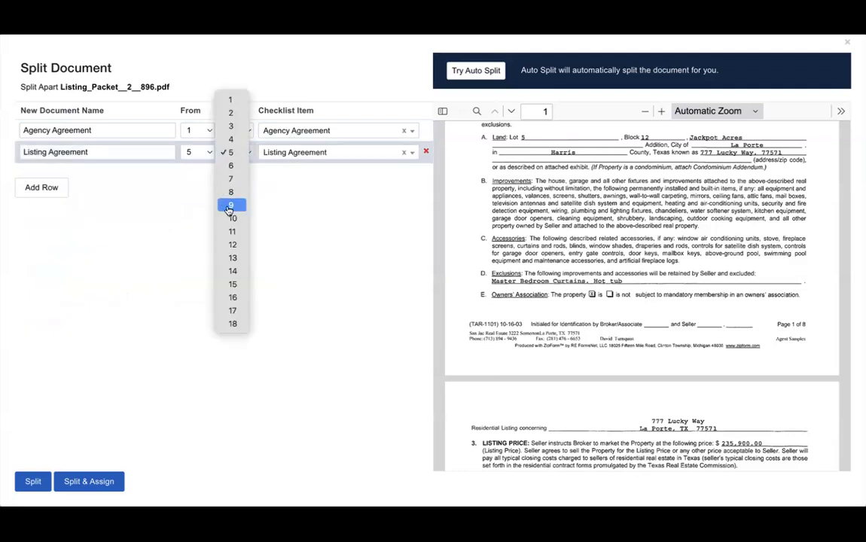
pyautogui.click(231, 206)
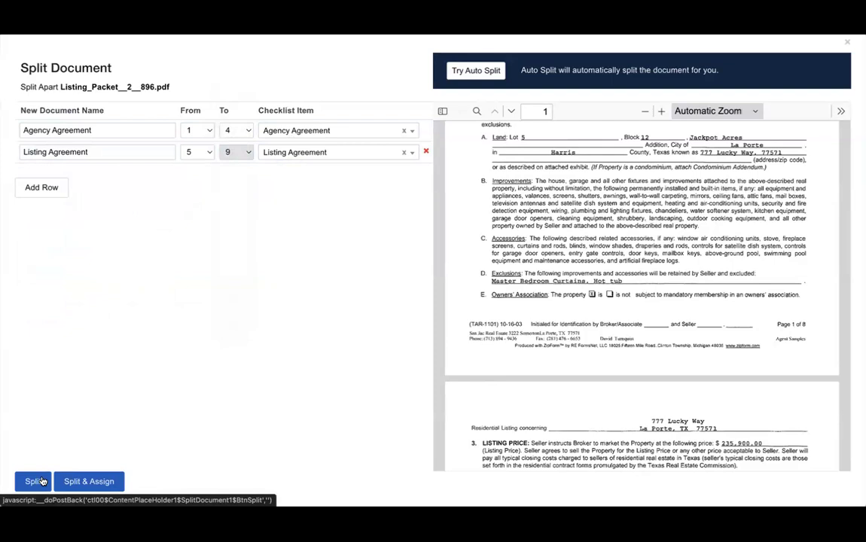
pyautogui.click(82, 482)
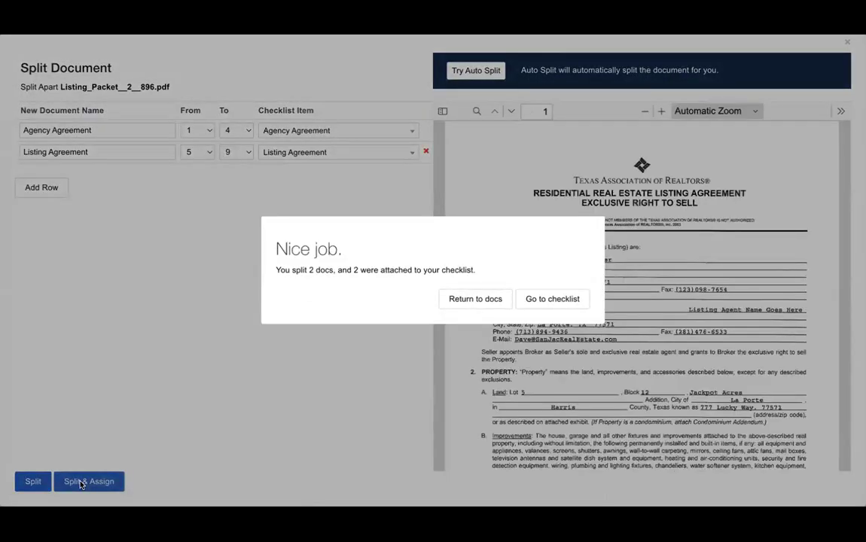
# - Go to the checklist from the Nice job dialog, then return to Gmail's labelled messages
pyautogui.click(534, 313)
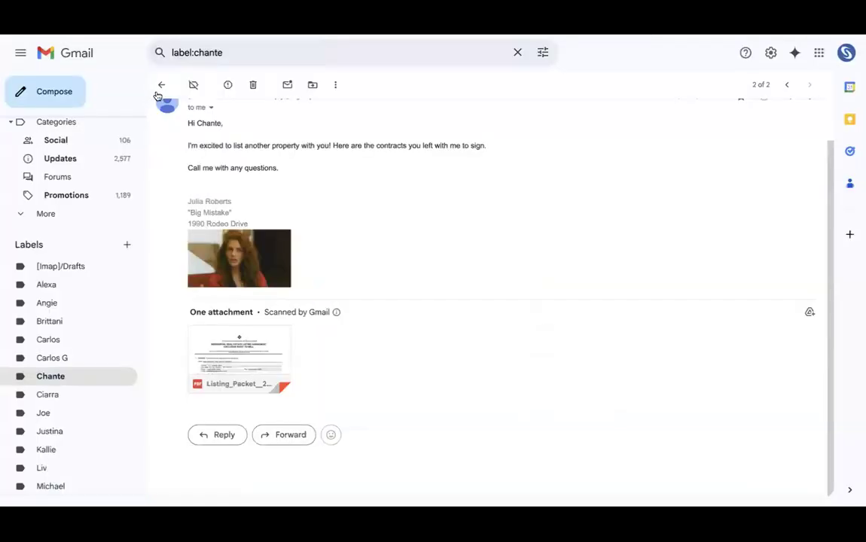
pyautogui.click(158, 85)
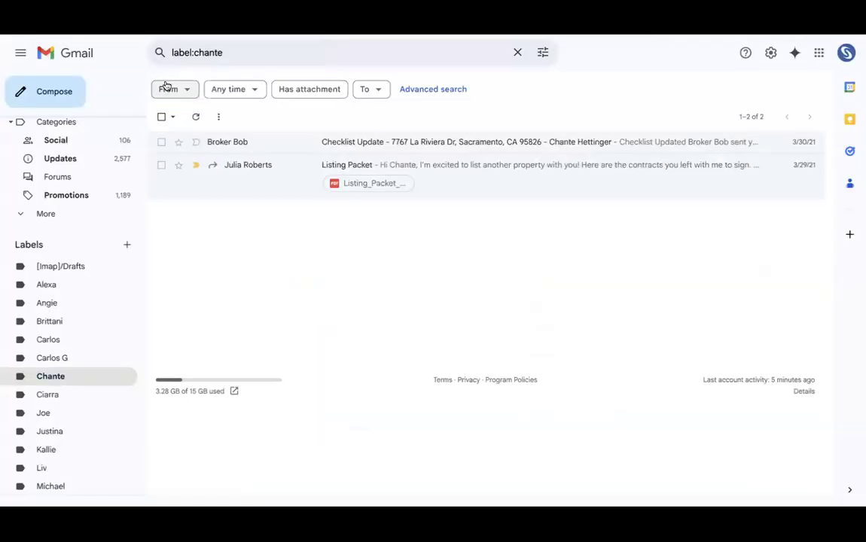
# - Open the Checklist Update email and highlight its heading and property address
pyautogui.click(283, 146)
pyautogui.moveTo(405, 261); pyautogui.dragTo(604, 268)
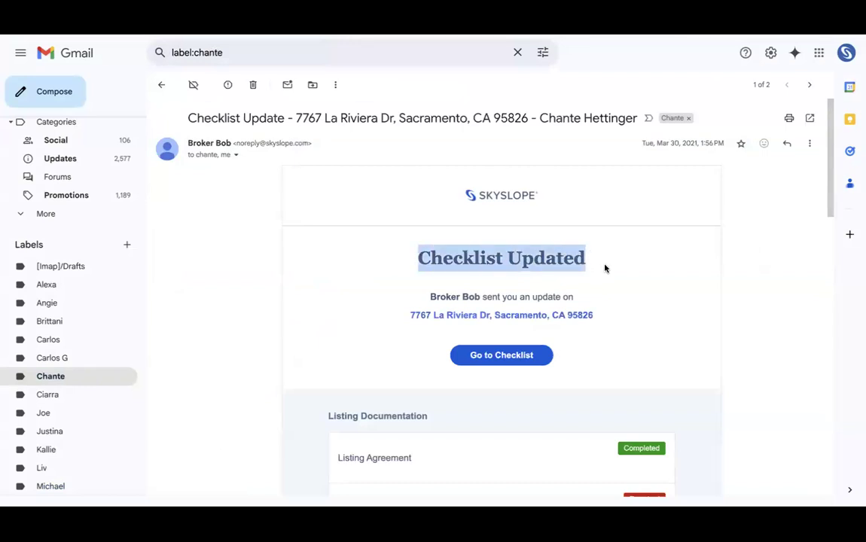
pyautogui.moveTo(392, 315); pyautogui.dragTo(605, 319)
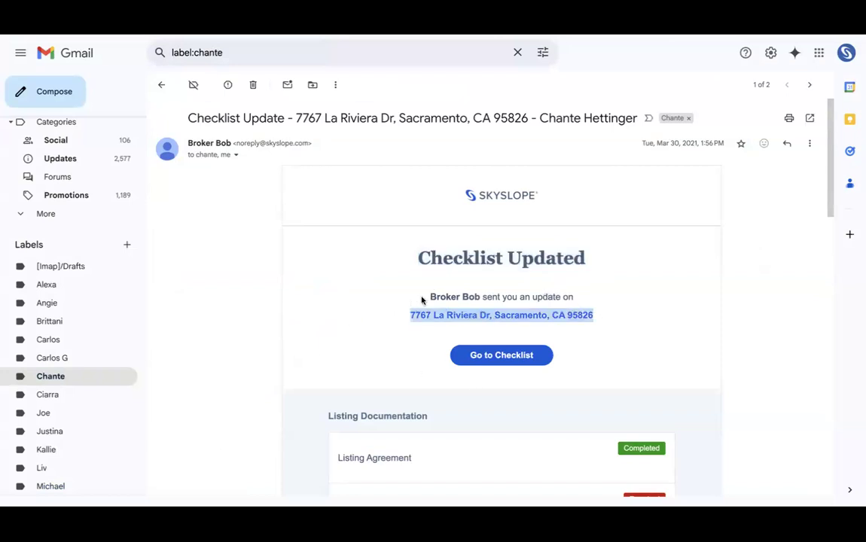
pyautogui.scroll(-3, 498, 235)
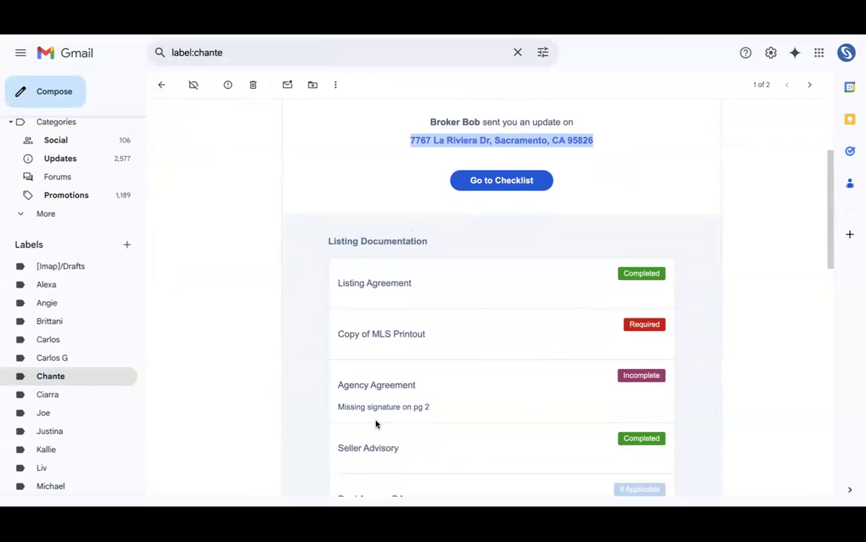
# - Highlight the item statuses and missing page-2 signature note, then go to the checklist
pyautogui.tripleClick(379, 291)
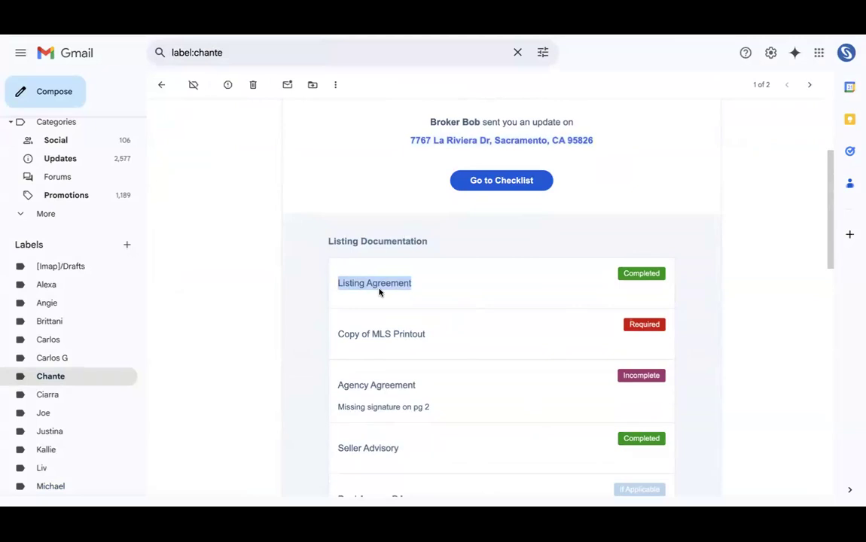
pyautogui.tripleClick(375, 335)
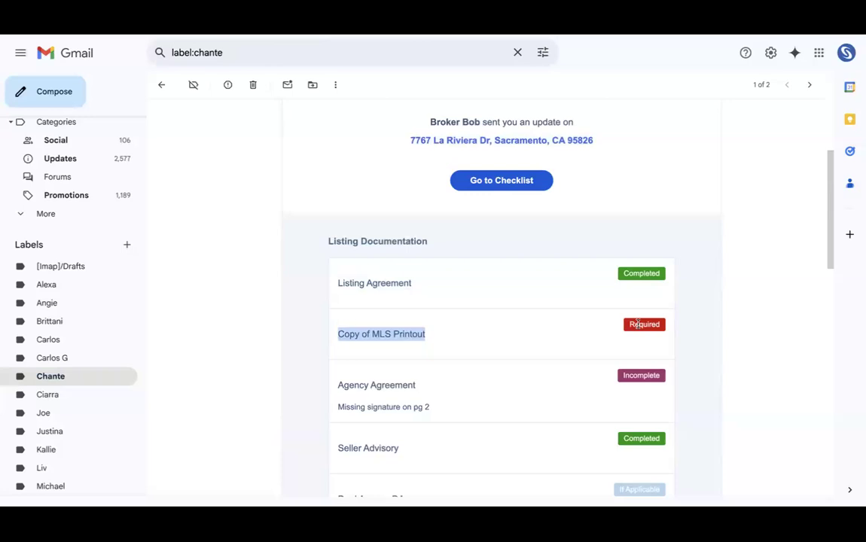
pyautogui.click(403, 386)
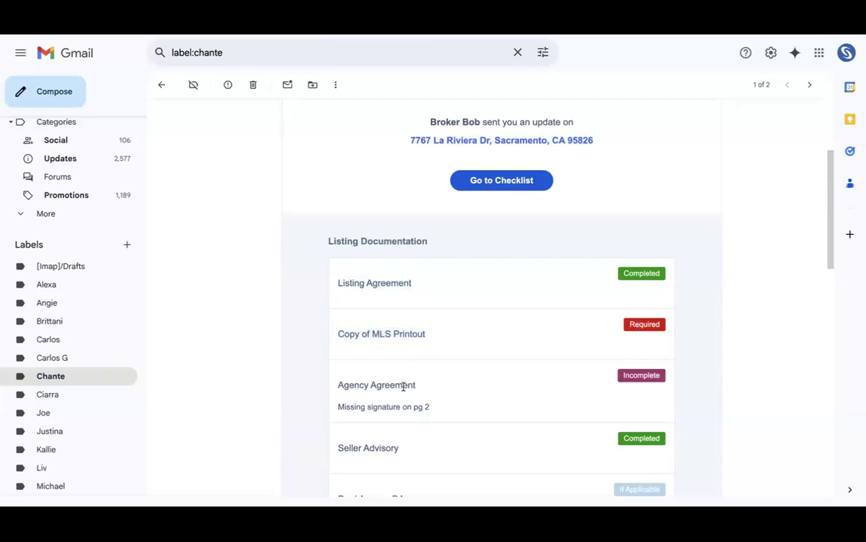
pyautogui.tripleClick(403, 386)
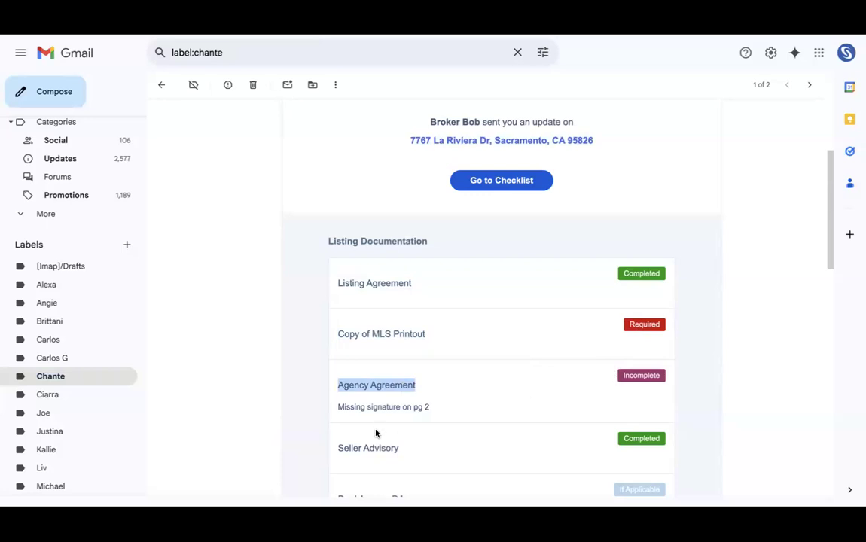
pyautogui.tripleClick(374, 407)
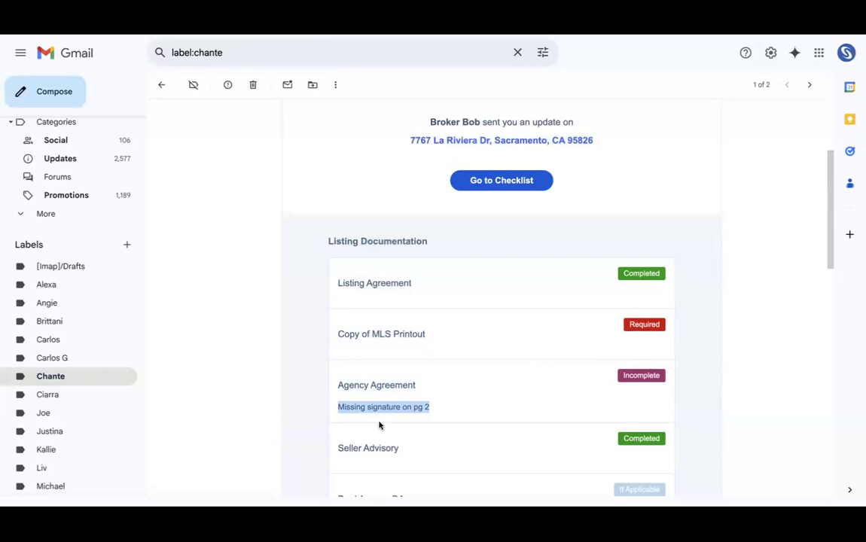
pyautogui.click(499, 181)
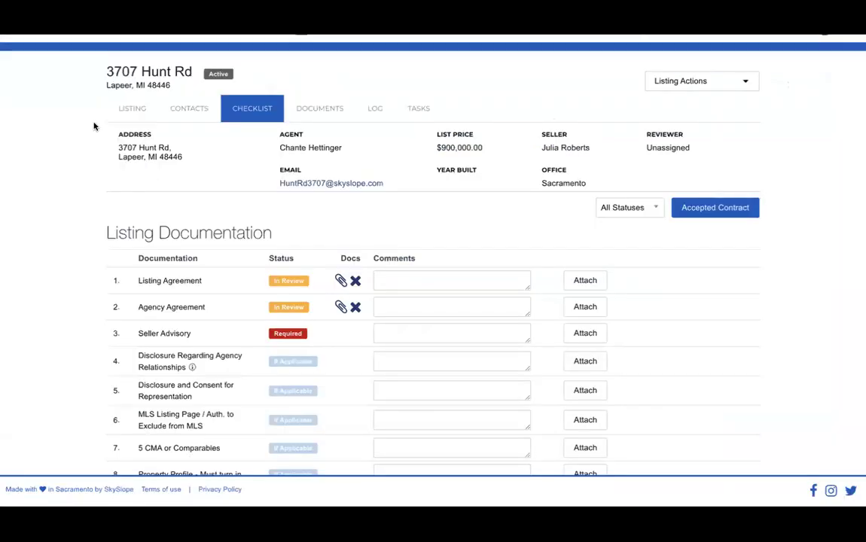
# - Remove the Listing Agreement's attached document and confirm the removal
pyautogui.click(356, 283)
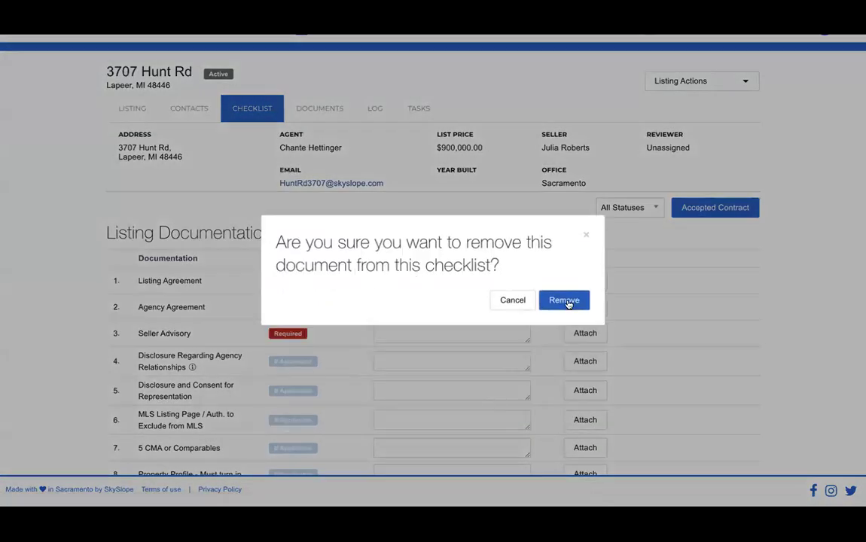
pyautogui.click(565, 300)
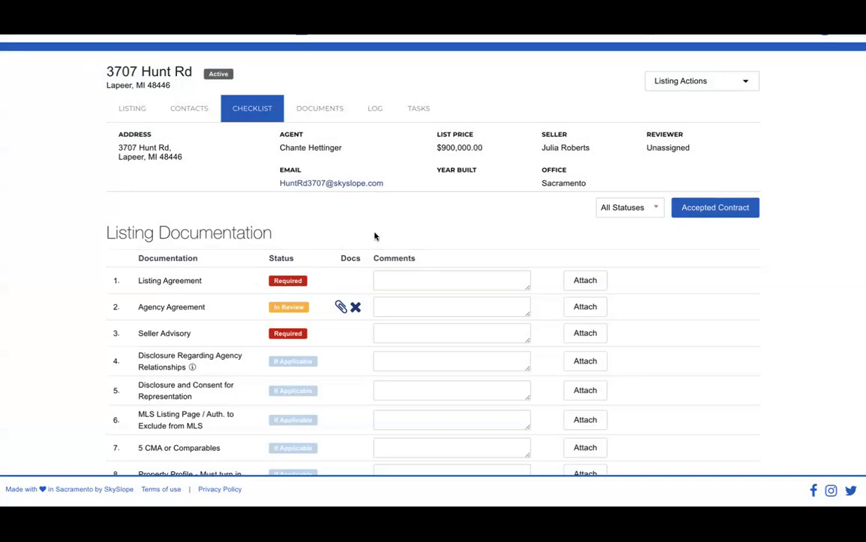
# - Open Accepted Contract, read the conversion question, and close it without creating a transaction
pyautogui.click(707, 211)
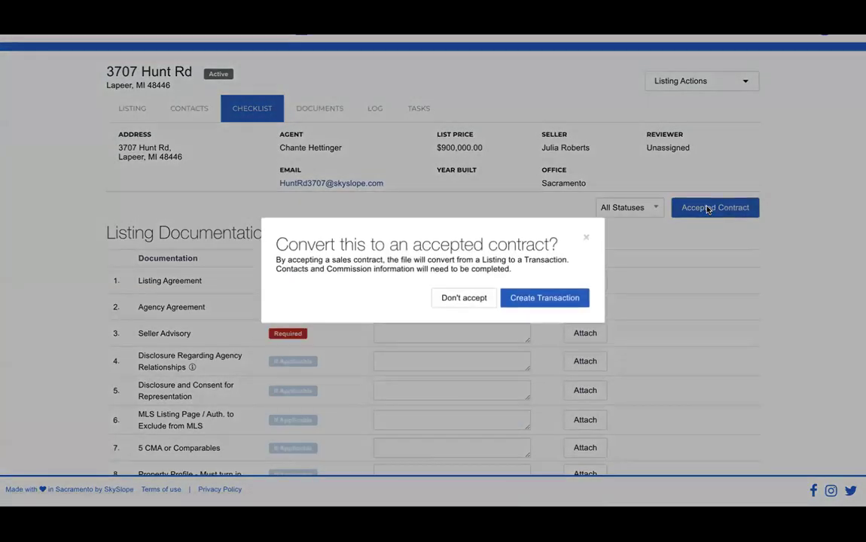
pyautogui.tripleClick(336, 247)
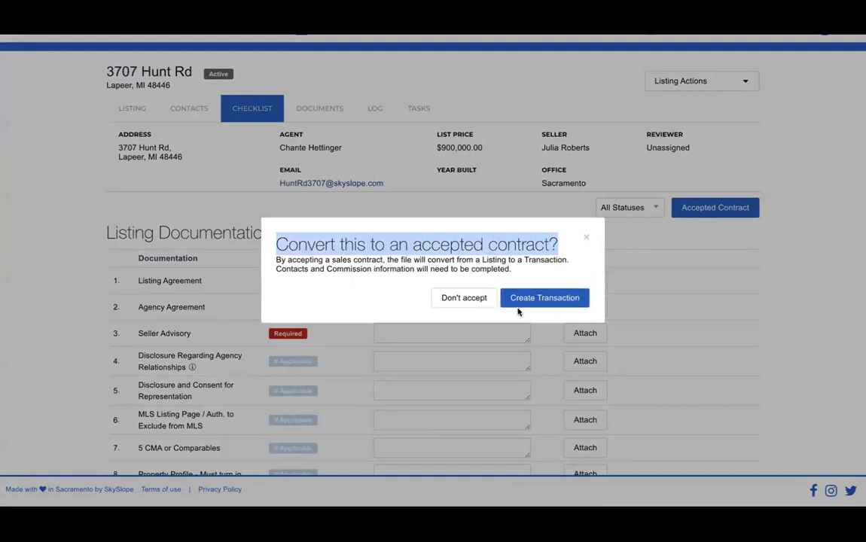
pyautogui.click(584, 241)
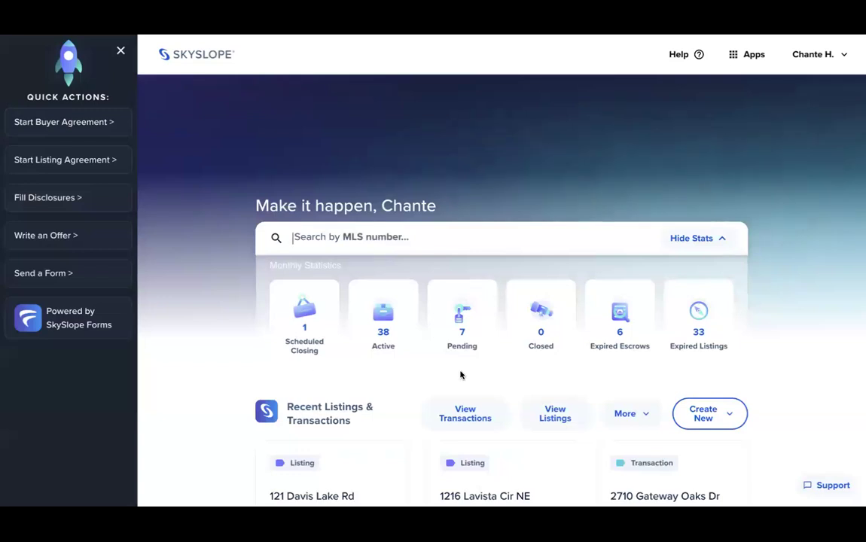
# - Check the Create New options, then list all transactions with status, incomplete items and closing dates
pyautogui.click(700, 419)
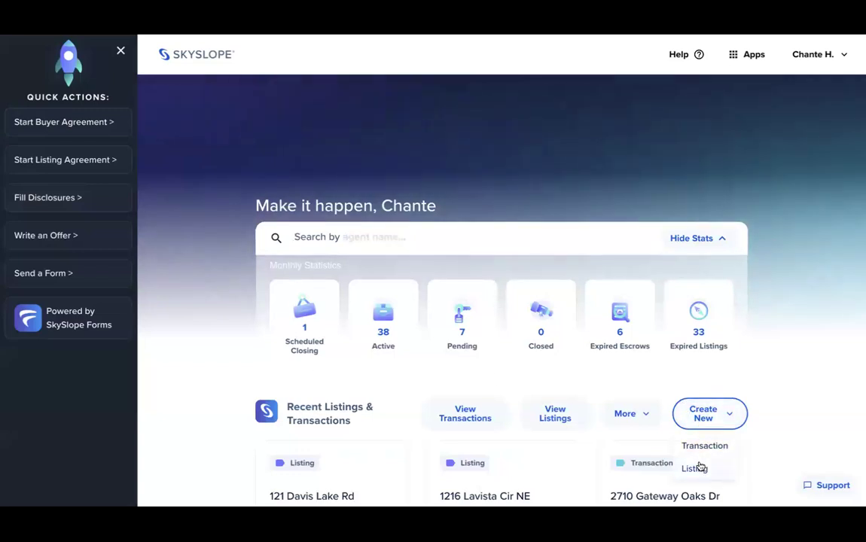
pyautogui.click(575, 388)
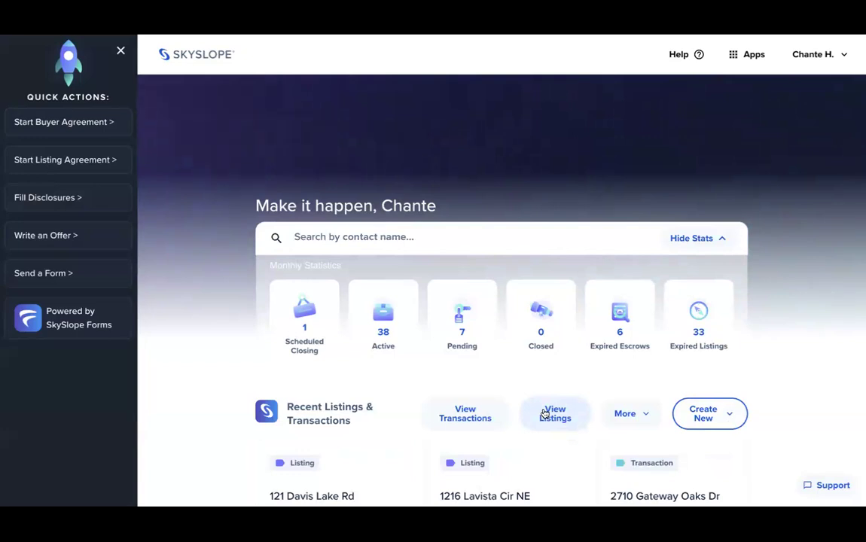
pyautogui.click(465, 415)
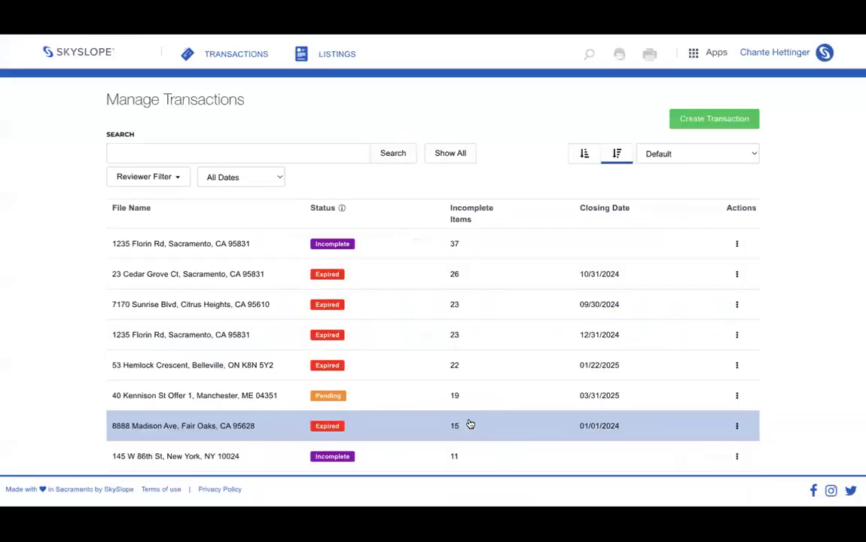
pyautogui.click(341, 278)
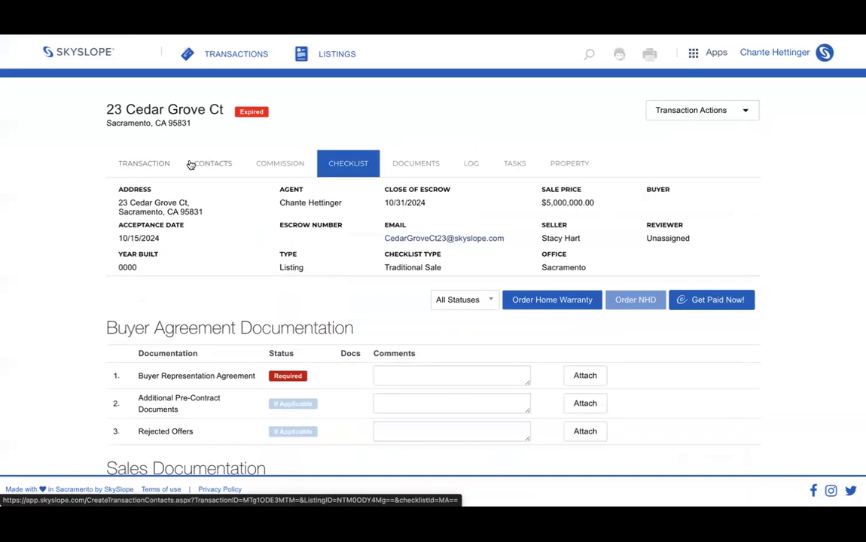
pyautogui.click(288, 165)
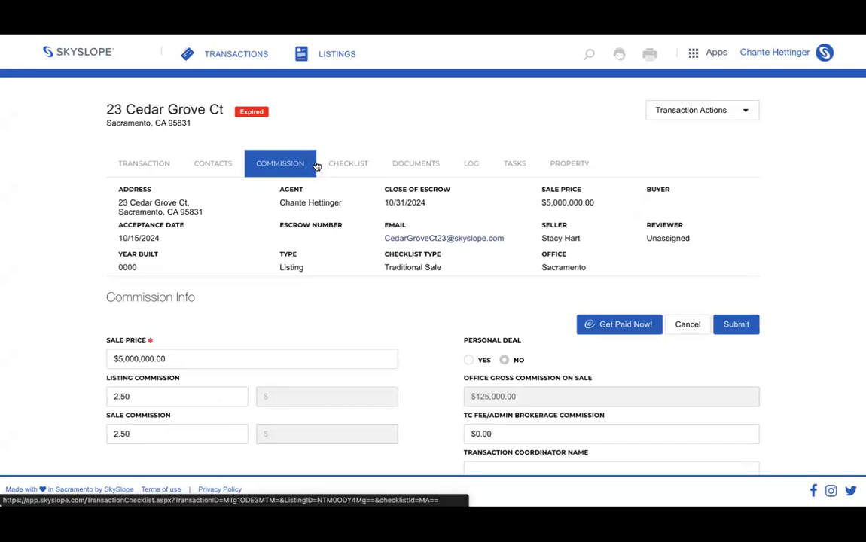
pyautogui.click(358, 162)
pyautogui.scroll(-2, 305, 255)
pyautogui.scroll(-3, 305, 254)
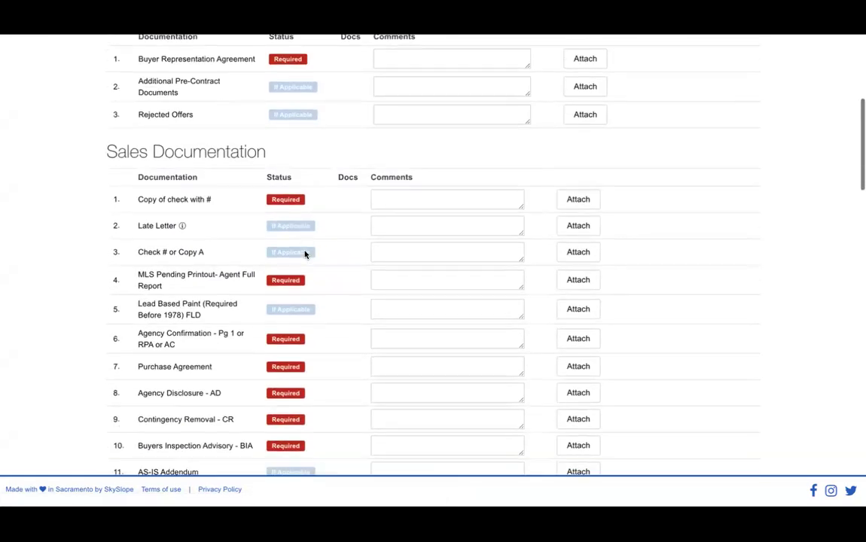
pyautogui.tripleClick(182, 121)
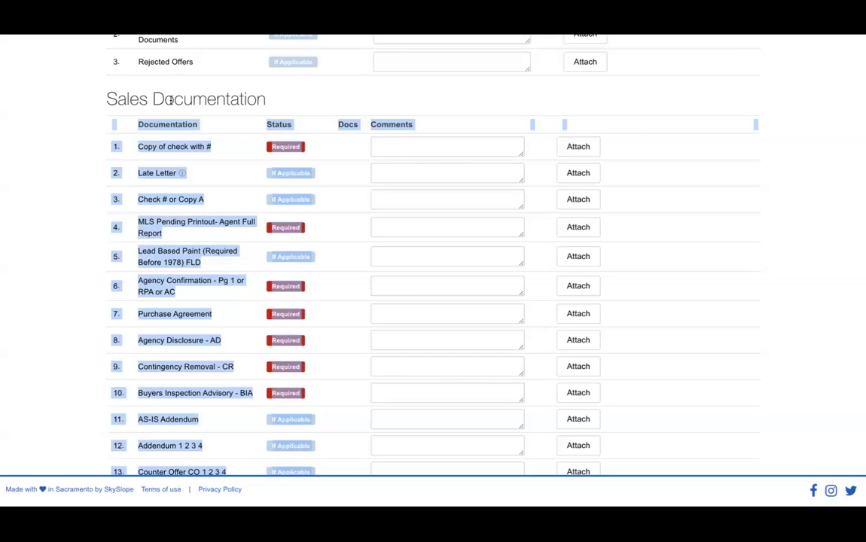
pyautogui.scroll(-20, 170, 100)
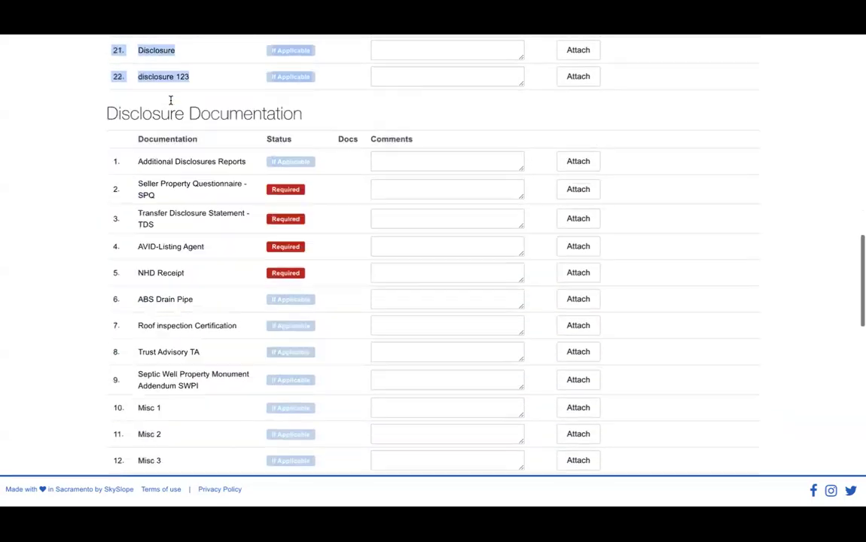
pyautogui.scroll(-2, 163, 216)
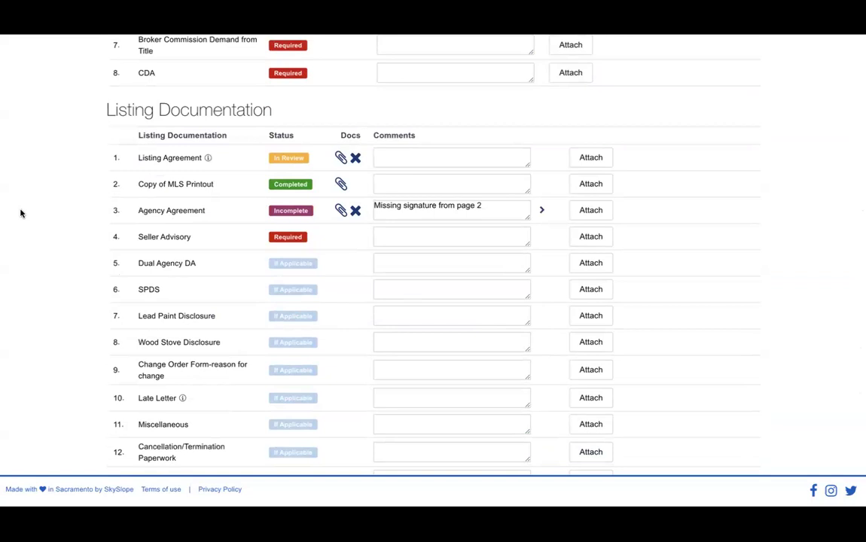
pyautogui.scroll(20, 20, 214)
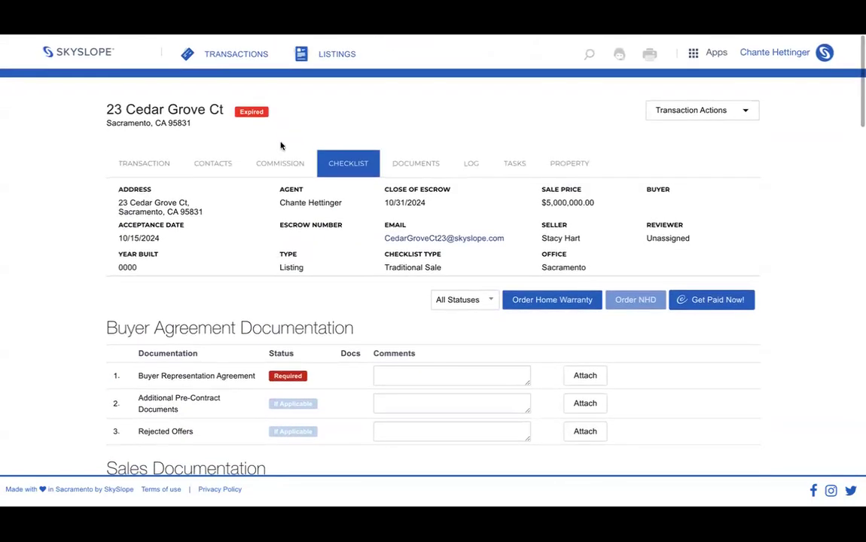
pyautogui.click(416, 167)
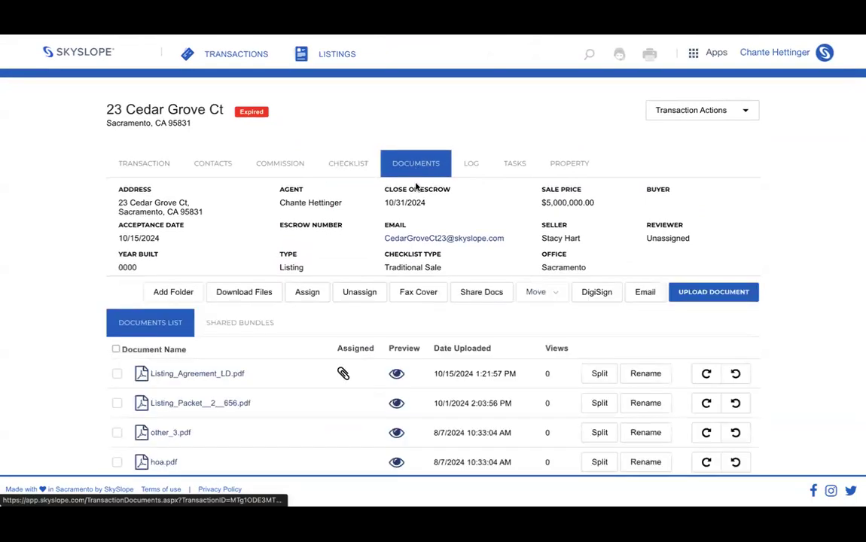
pyautogui.click(479, 165)
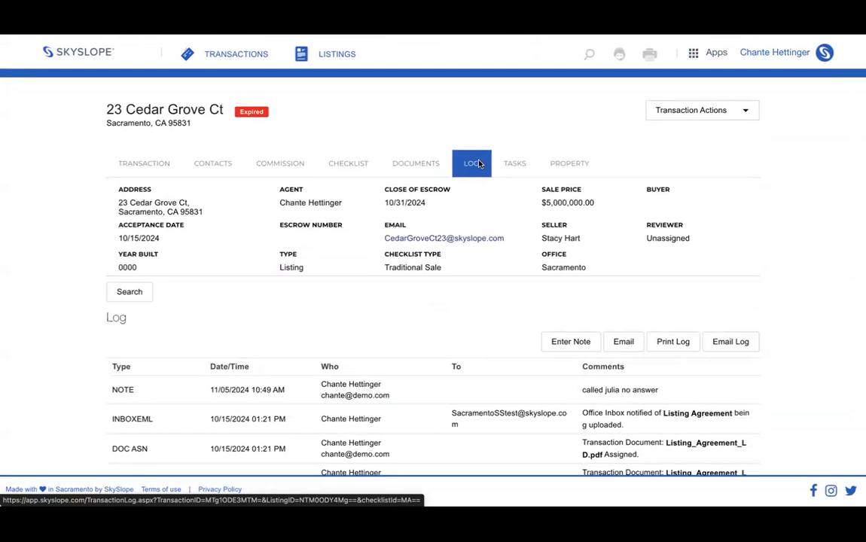
pyautogui.scroll(-10, 377, 319)
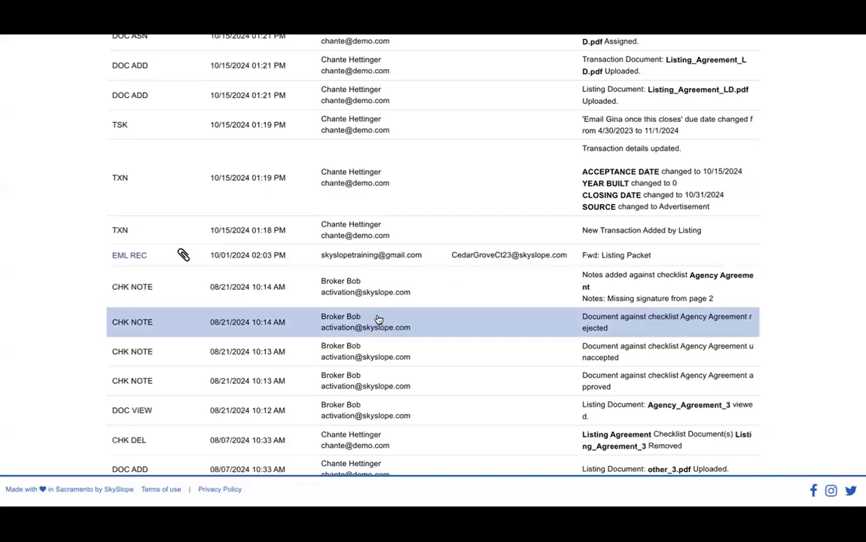
pyautogui.scroll(-12, 378, 320)
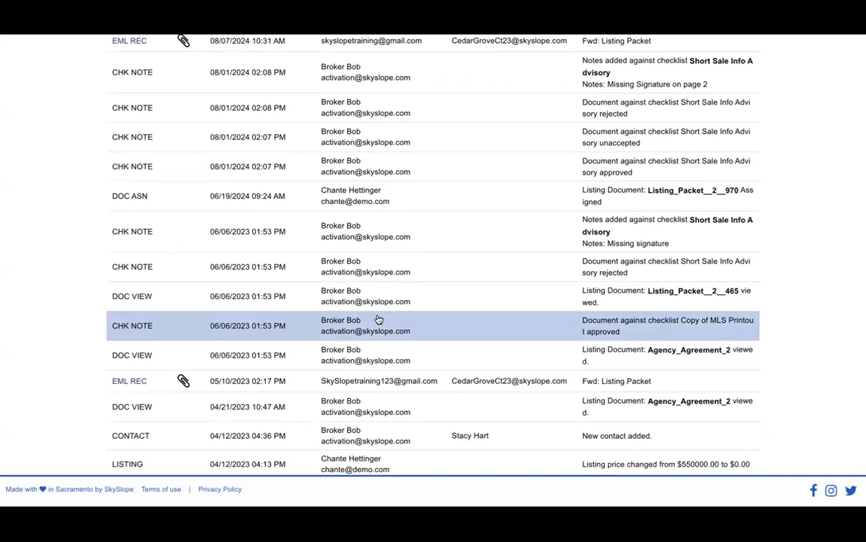
pyautogui.scroll(5, 378, 320)
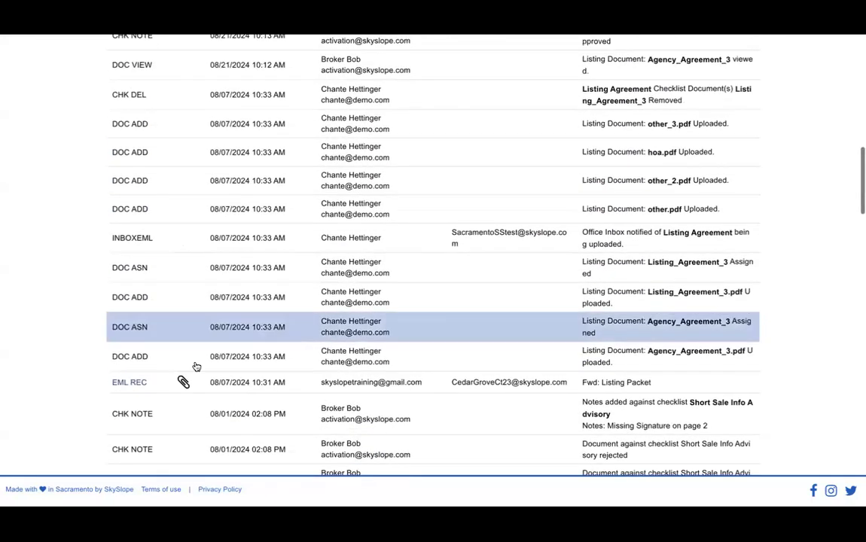
pyautogui.click(127, 384)
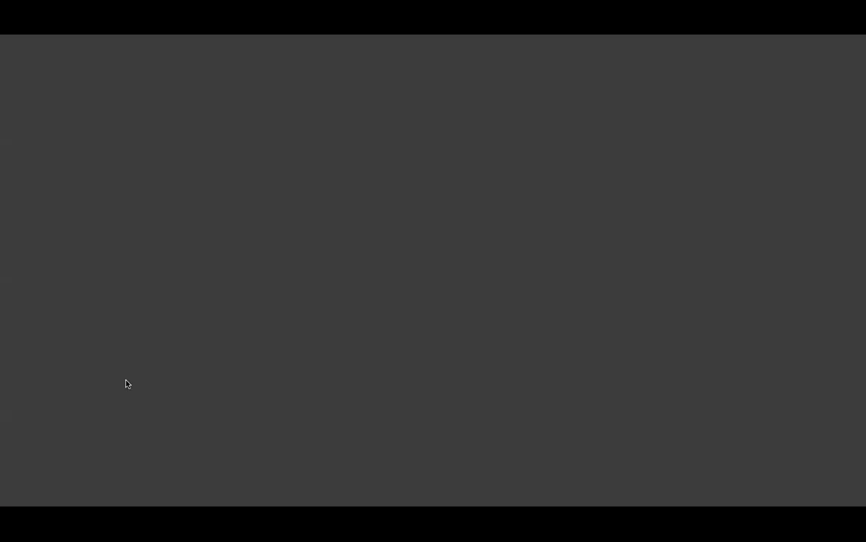
pyautogui.scroll(-3, 126, 384)
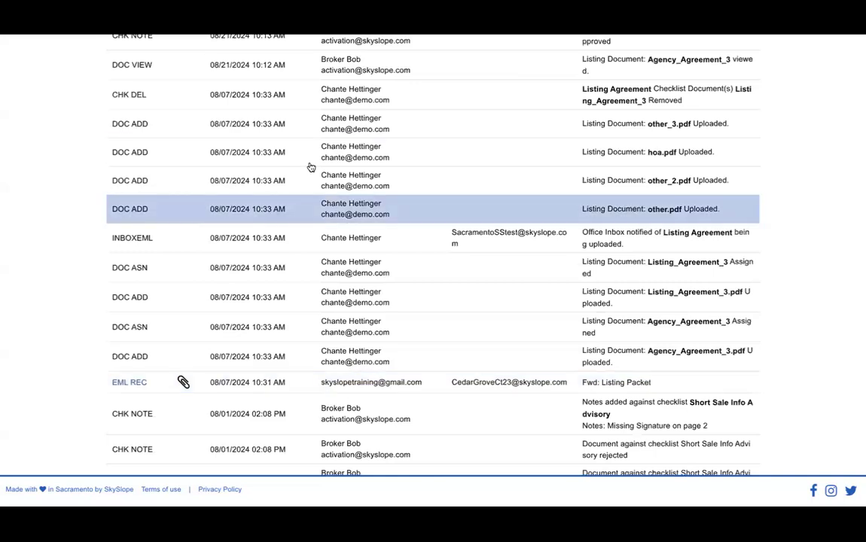
pyautogui.scroll(15, 309, 167)
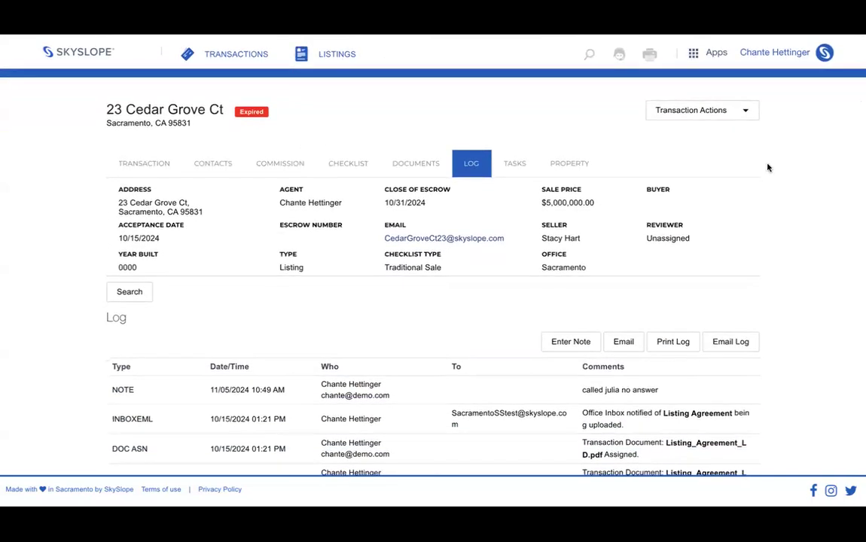
pyautogui.click(691, 110)
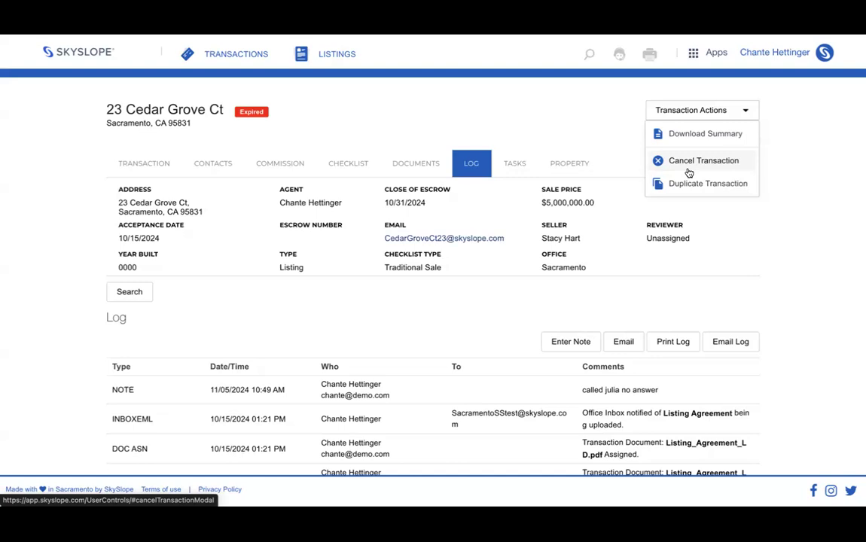
pyautogui.click(82, 50)
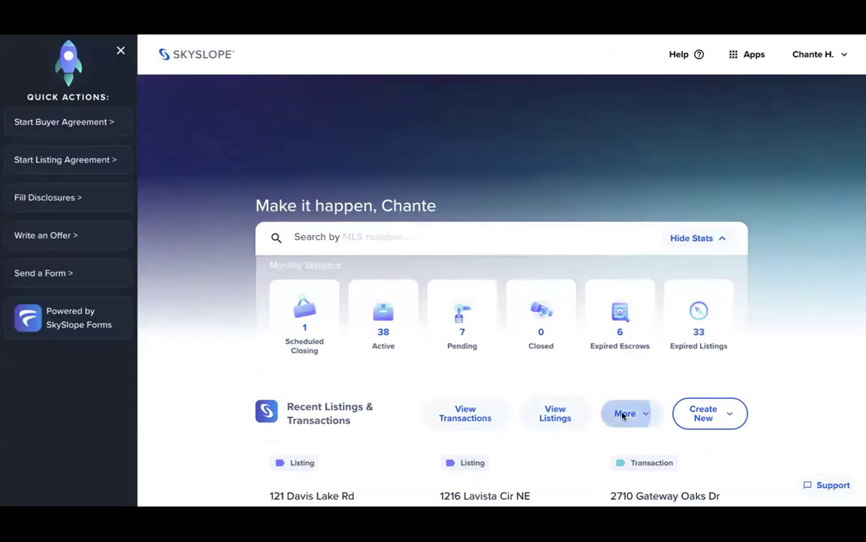
# - Open Working Documents from the dashboard's More shortcuts to list the Unfiled Docs PDFs
pyautogui.click(621, 415)
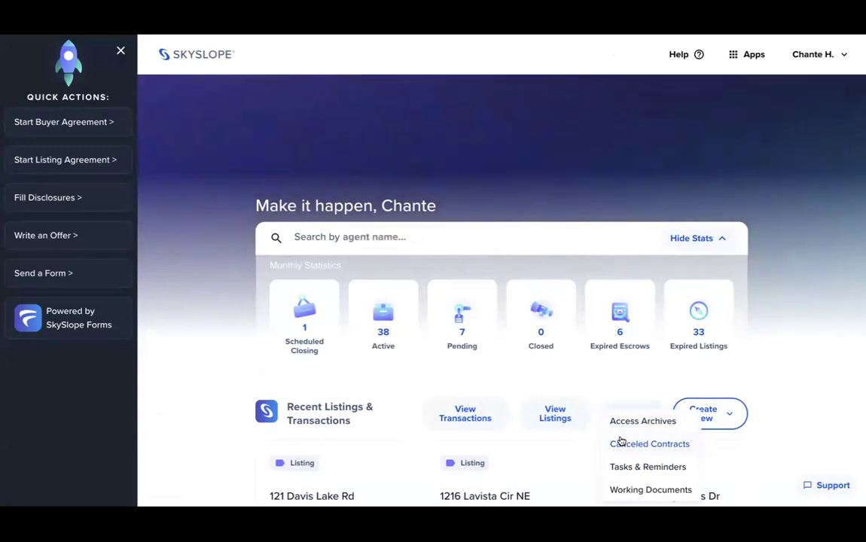
pyautogui.click(627, 491)
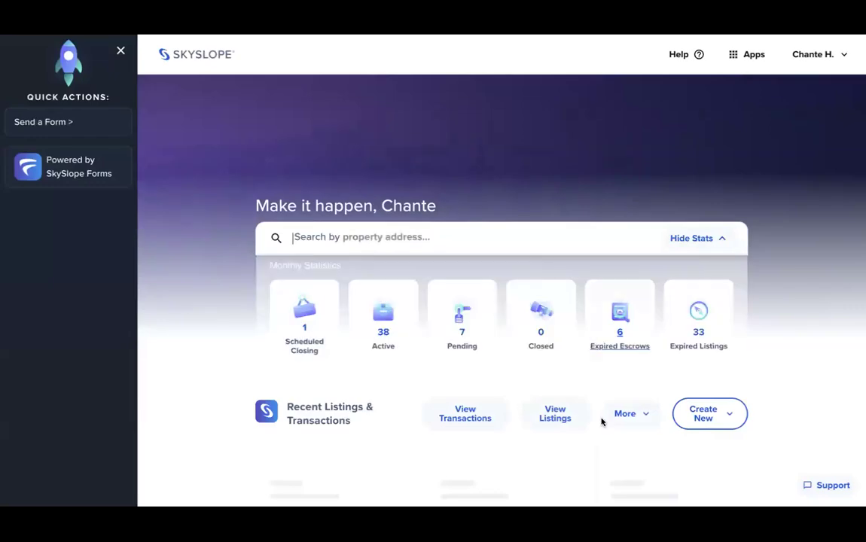
pyautogui.click(611, 411)
pyautogui.click(623, 490)
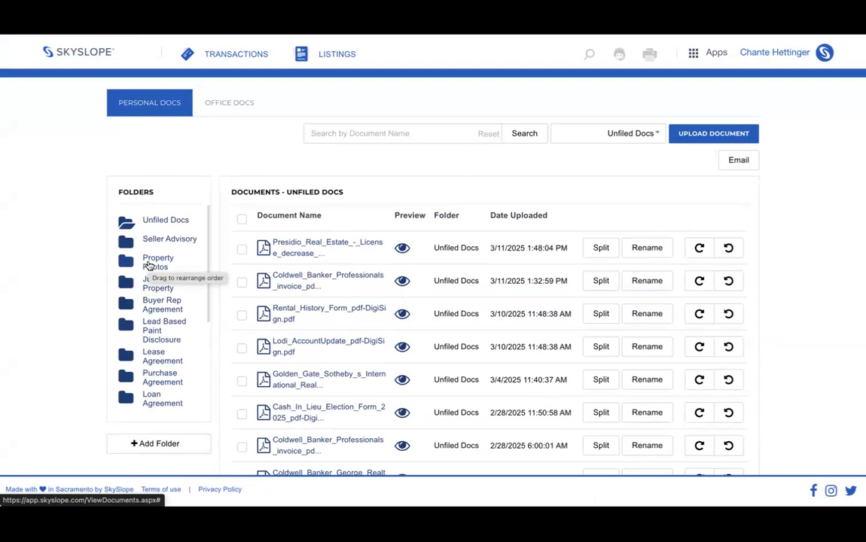
# - Switch from the dashboard to DigiSign and start a New Envelope at its Add documents page
pyautogui.click(83, 60)
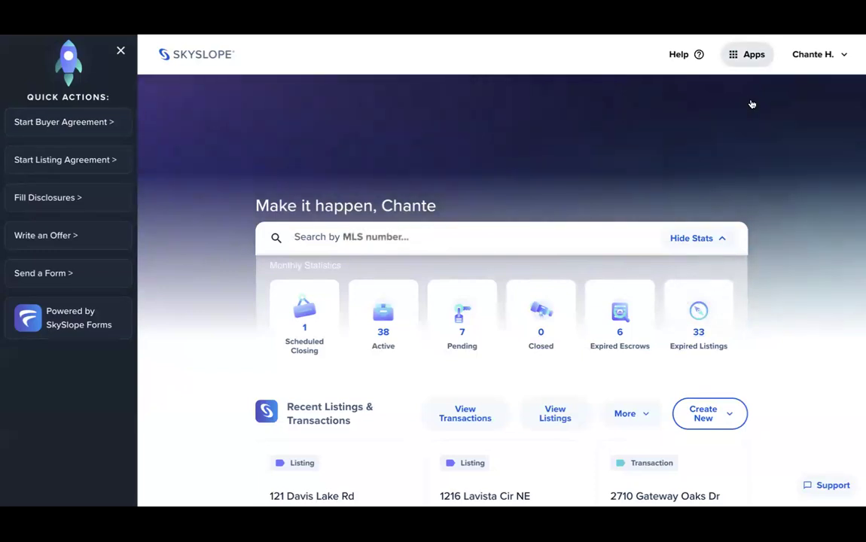
pyautogui.click(748, 54)
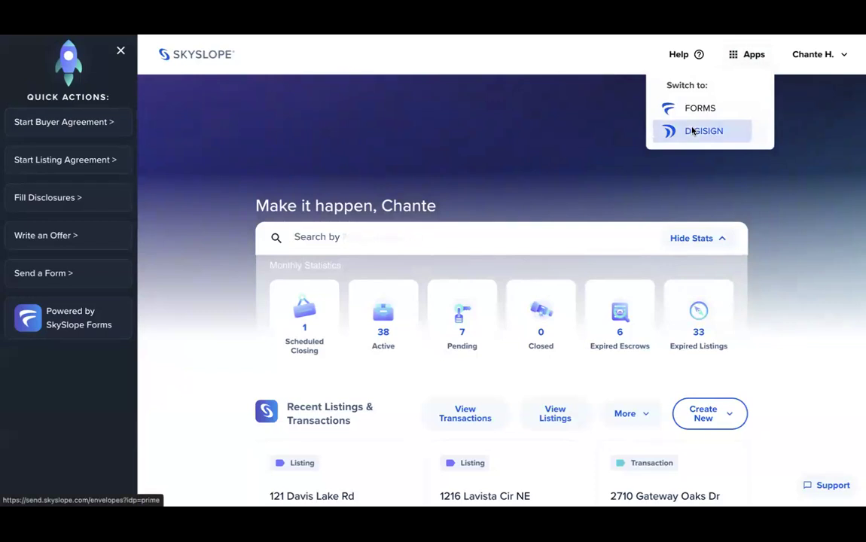
pyautogui.click(691, 132)
pyautogui.click(721, 268)
pyautogui.scroll(-2, 589, 299)
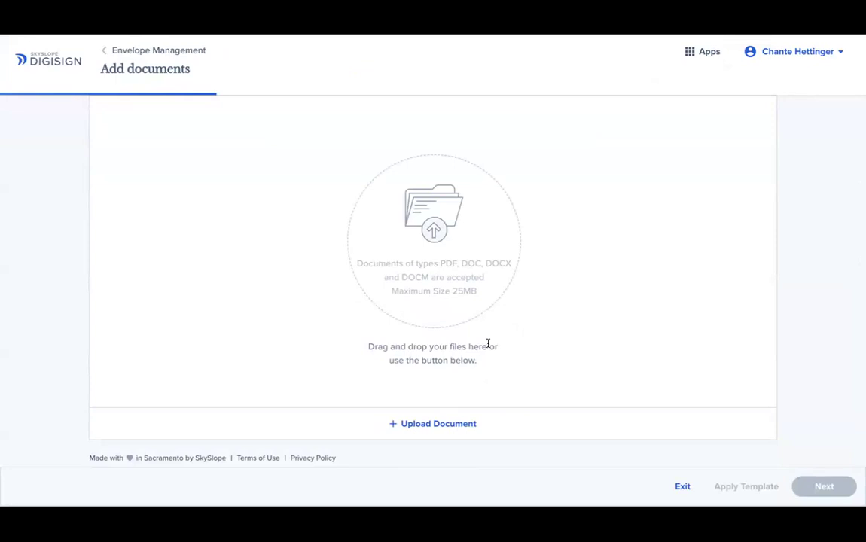
# - Use the Apps menu to switch from DigiSign back to SkySlope's Unfiled Docs folder
pyautogui.click(705, 52)
pyautogui.click(700, 98)
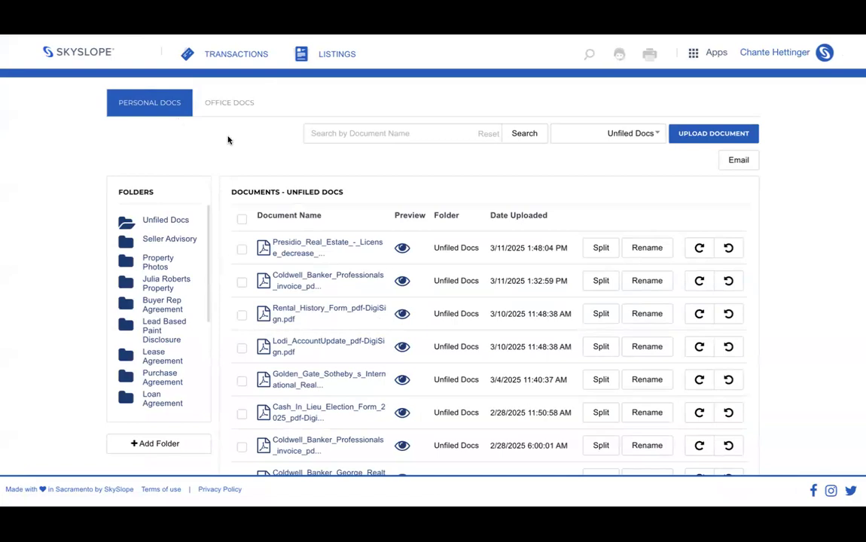
# - Select the Presidio_Real_Estate license-decrease PDF, view its six assignable transactions, then return home
pyautogui.click(242, 251)
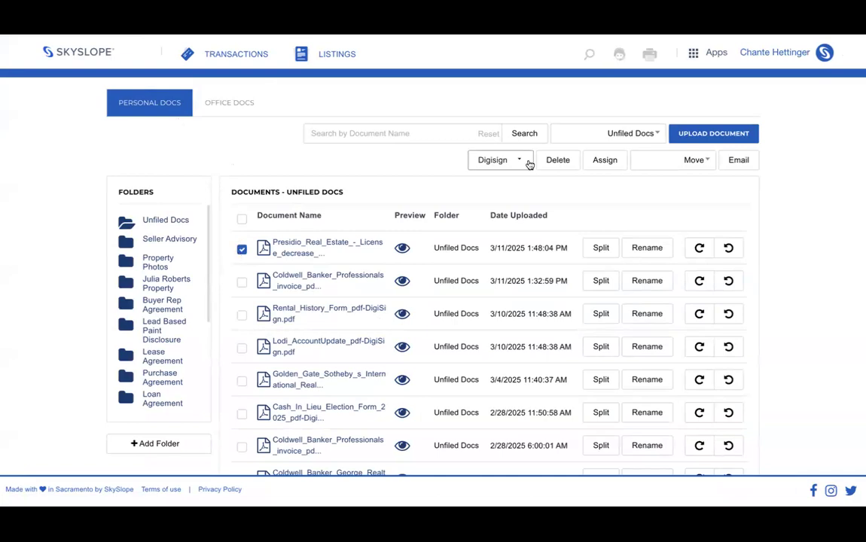
pyautogui.moveTo(582, 155); pyautogui.dragTo(564, 211)
pyautogui.click(605, 164)
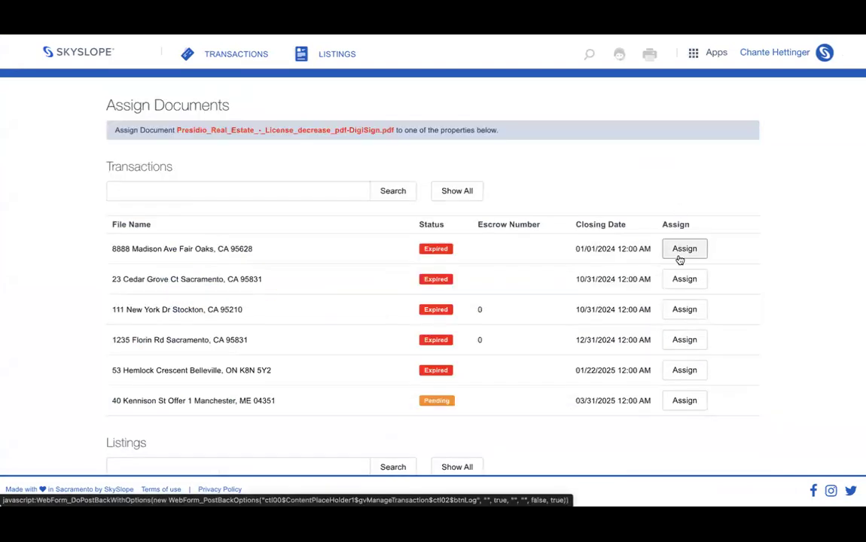
pyautogui.click(75, 52)
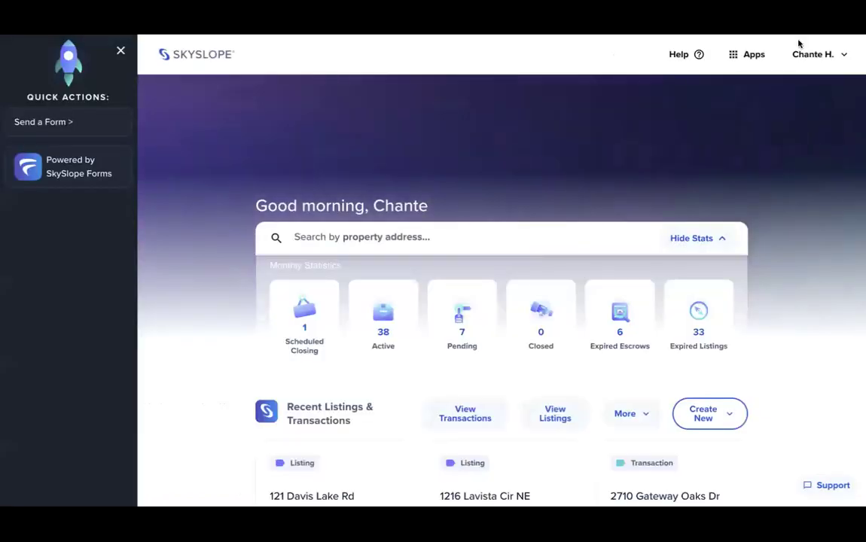
# - Go to My Account from the user menu and show the Notifications email-alert settings
pyautogui.click(815, 54)
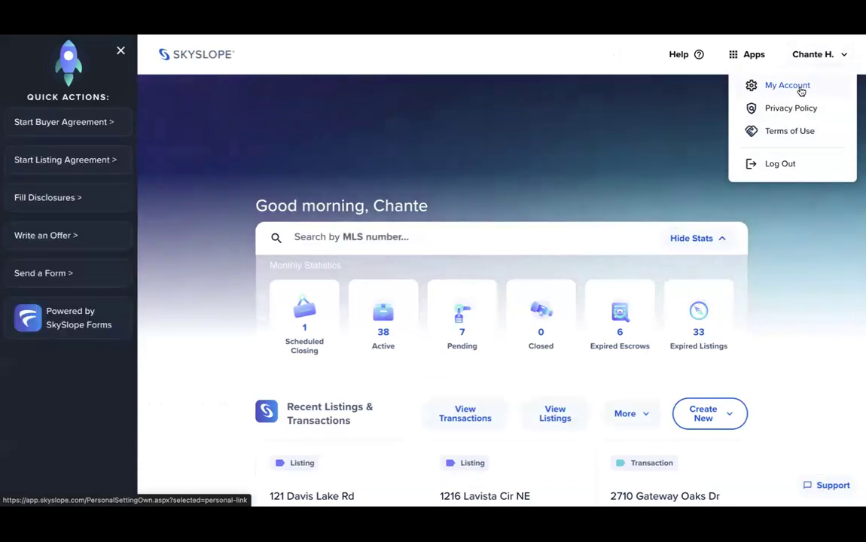
pyautogui.click(800, 88)
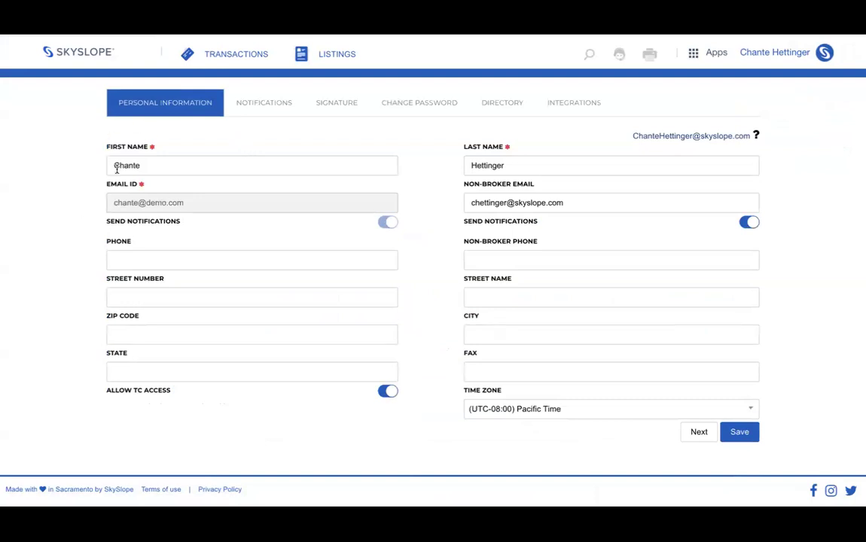
pyautogui.click(256, 110)
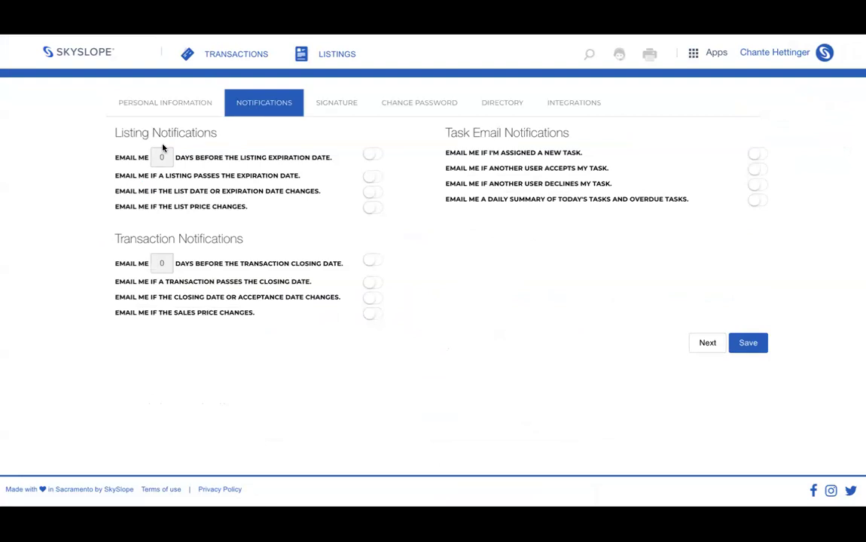
# - Switch on 'Email me if a listing passes the expiration date', then return to the dashboard
pyautogui.click(373, 177)
pyautogui.click(84, 48)
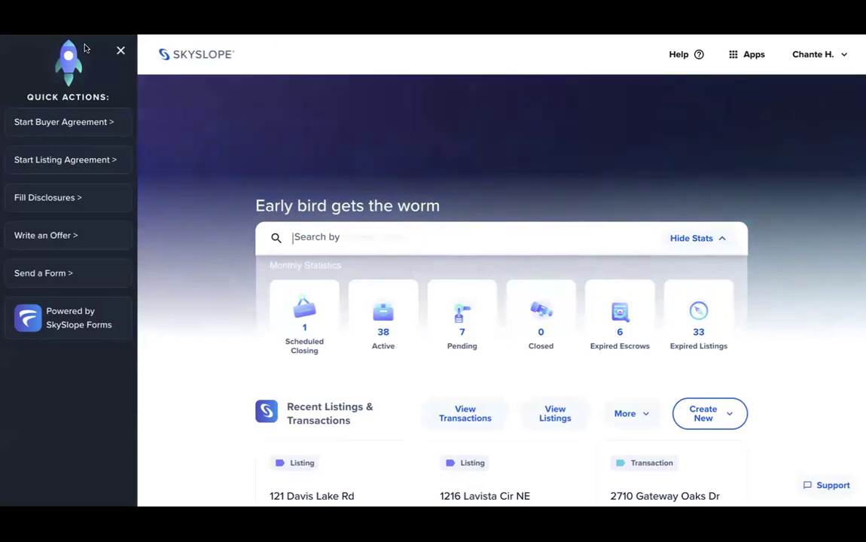
pyautogui.click(684, 55)
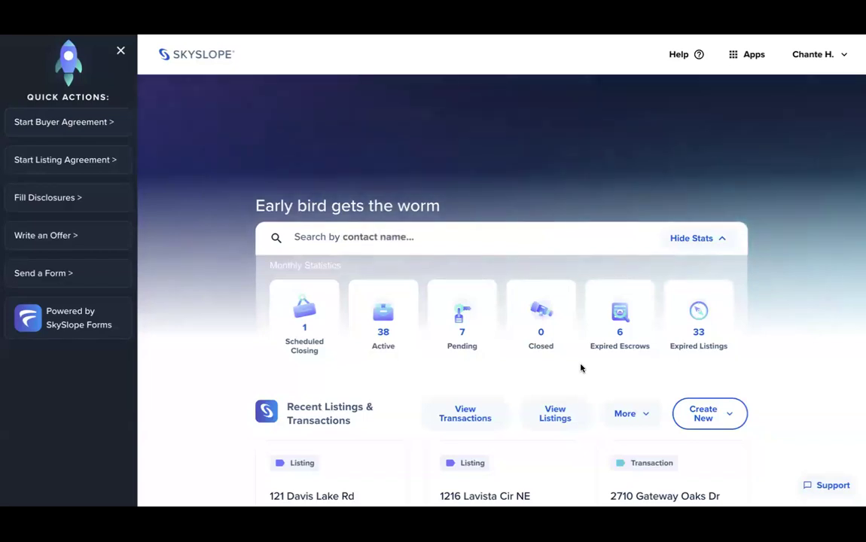
pyautogui.click(555, 413)
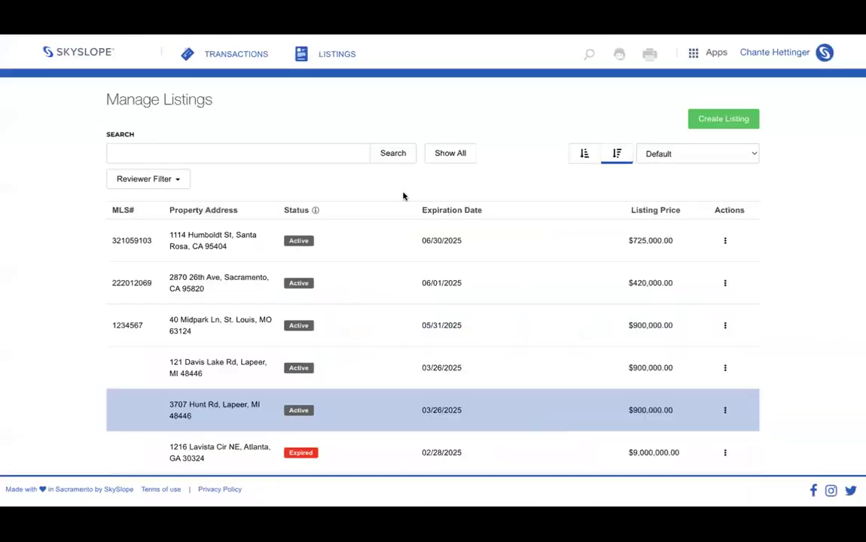
pyautogui.click(306, 272)
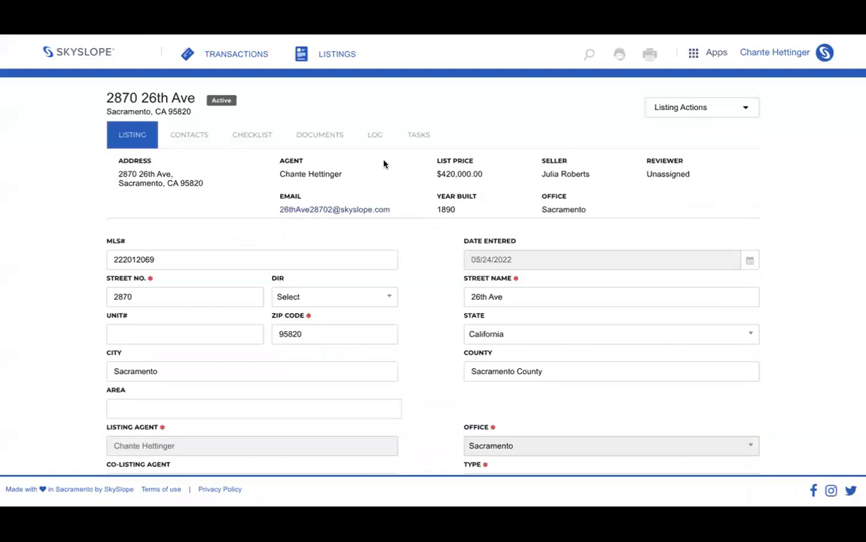
pyautogui.click(320, 137)
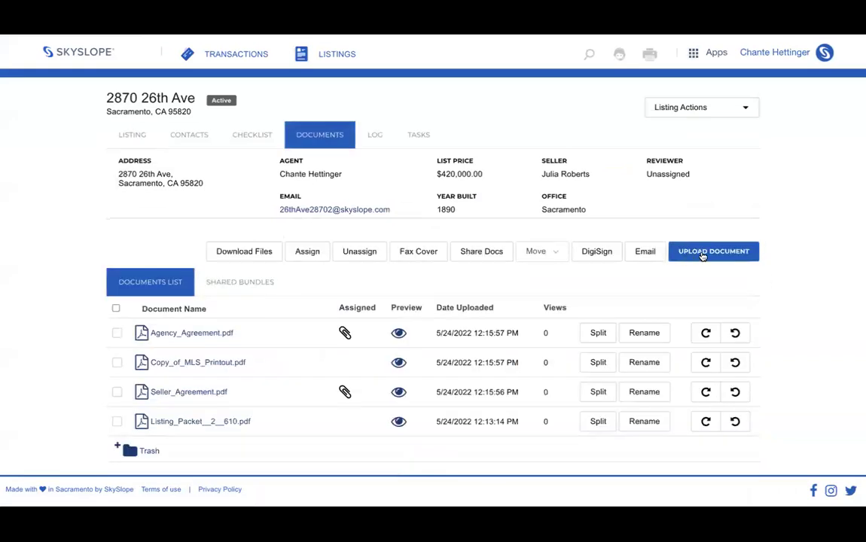